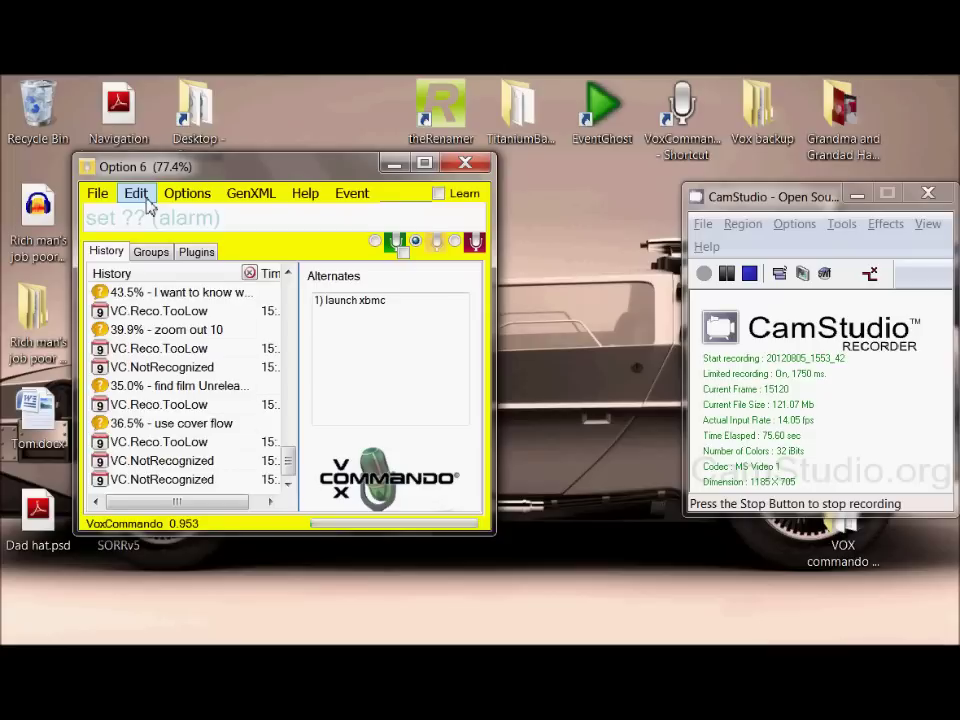
# Step: Open the command tree editor and collapse all expanded groups, from Vox Commands and XBMC New Misc down to Lights and HALX
pyautogui.click(145, 198)
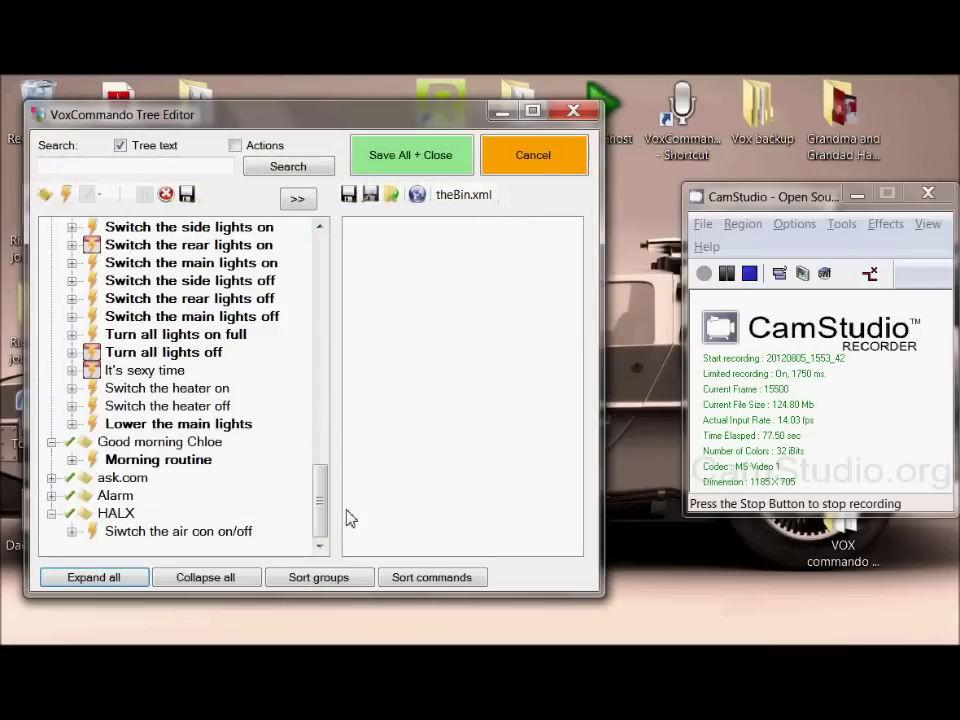
pyautogui.moveTo(321, 508); pyautogui.dragTo(321, 253)
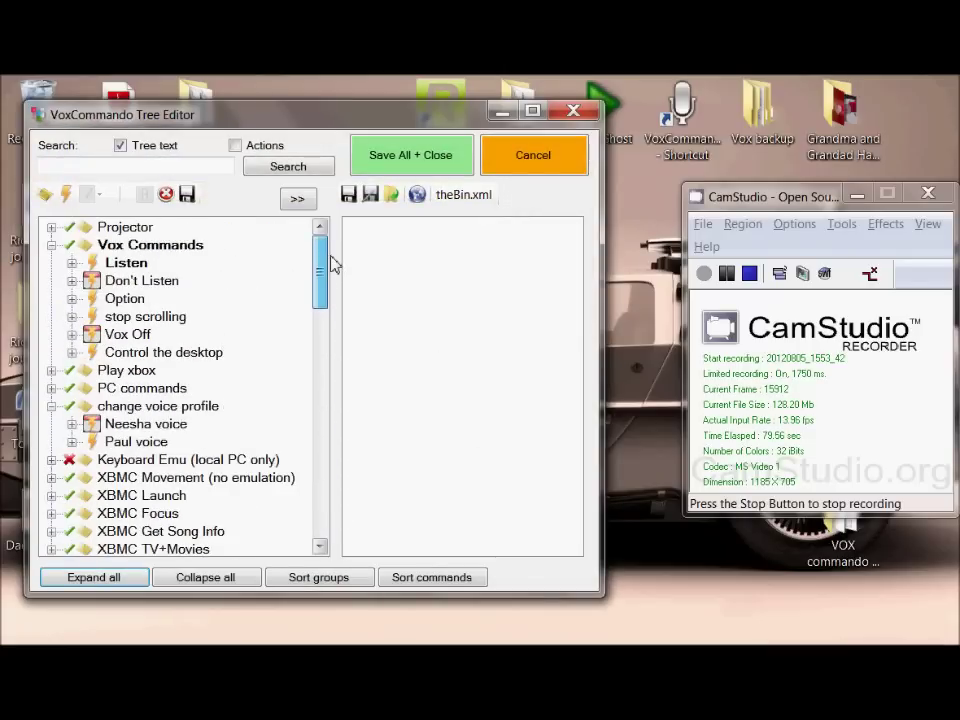
pyautogui.click(51, 245)
pyautogui.click(51, 298)
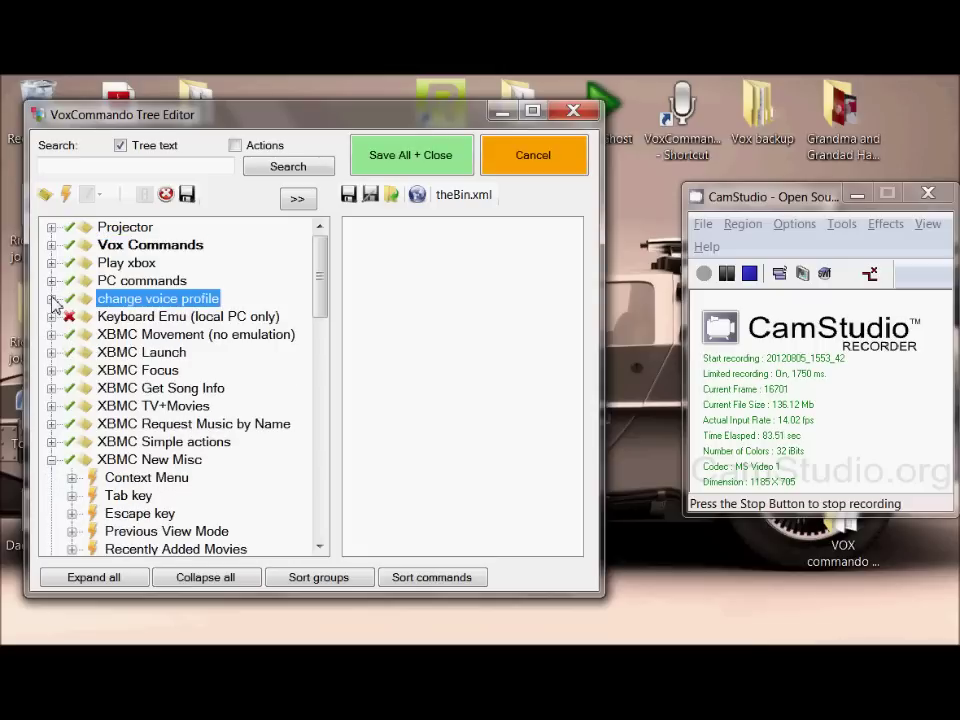
pyautogui.click(51, 459)
pyautogui.scroll(-1, 66, 514)
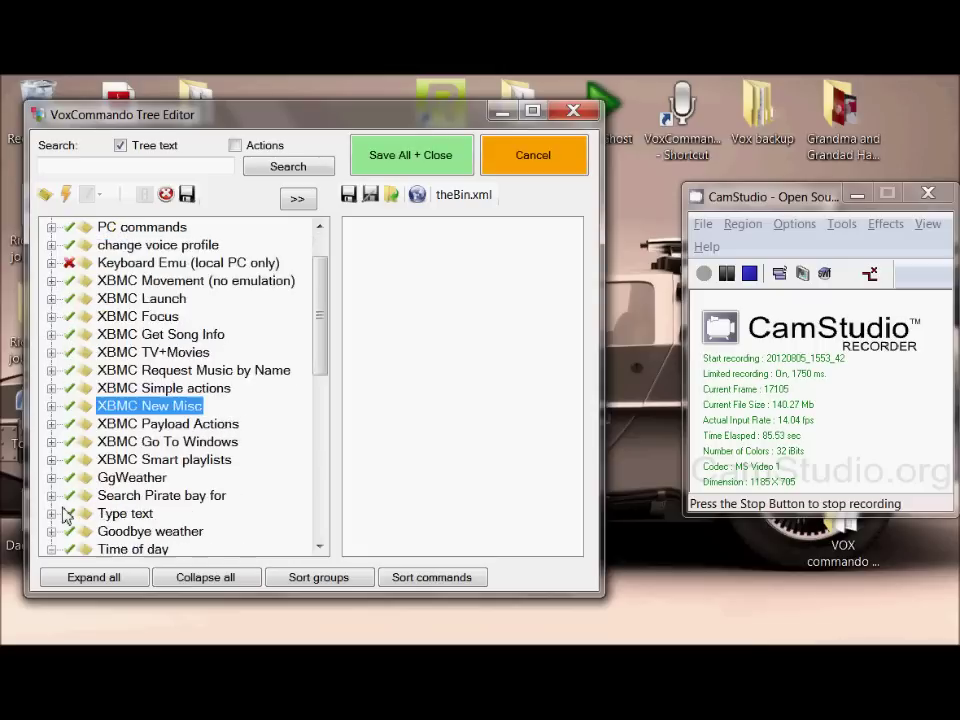
pyautogui.scroll(-3, 66, 514)
pyautogui.click(51, 388)
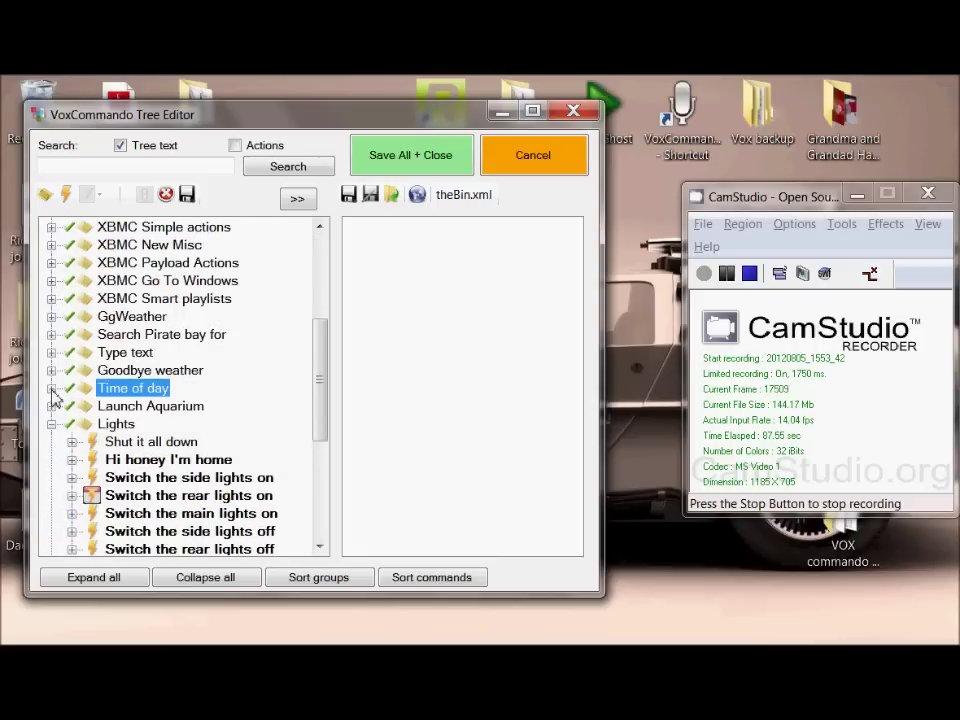
pyautogui.click(51, 424)
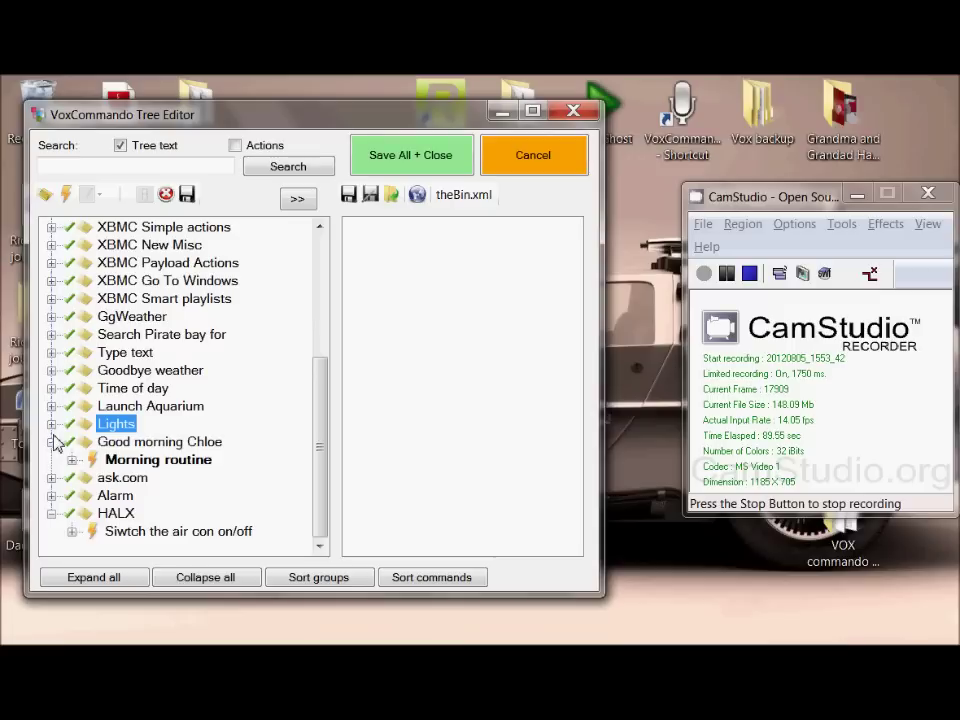
pyautogui.click(51, 442)
pyautogui.click(51, 514)
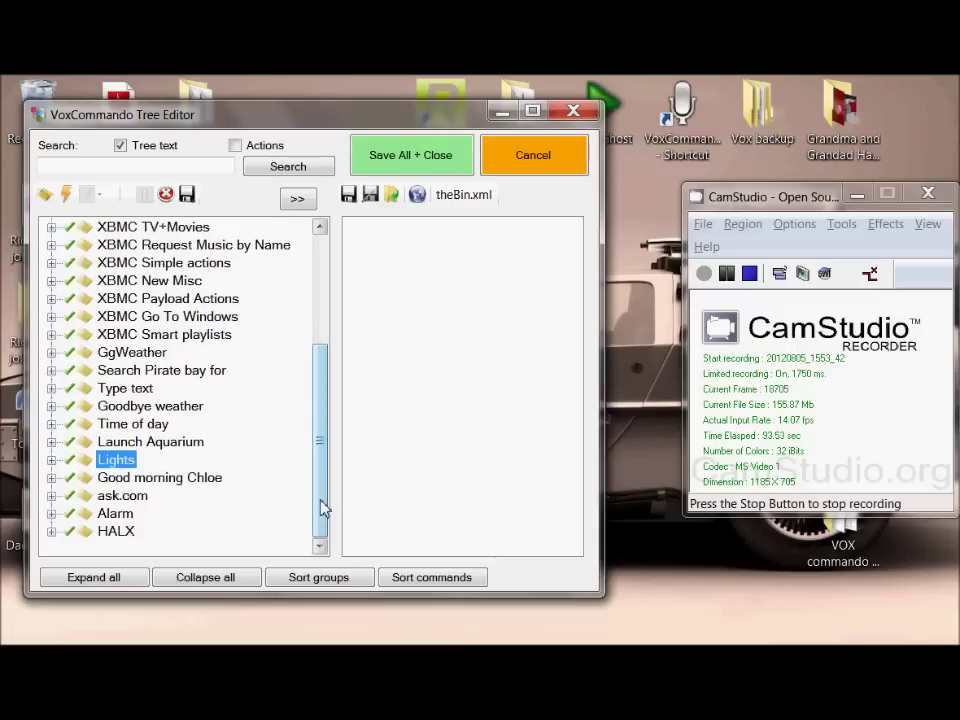
# Step: Expand the Vox Commands group and its Listen command, and view Listen's actions in the Logical Command Builder
pyautogui.moveTo(322, 510); pyautogui.dragTo(321, 369)
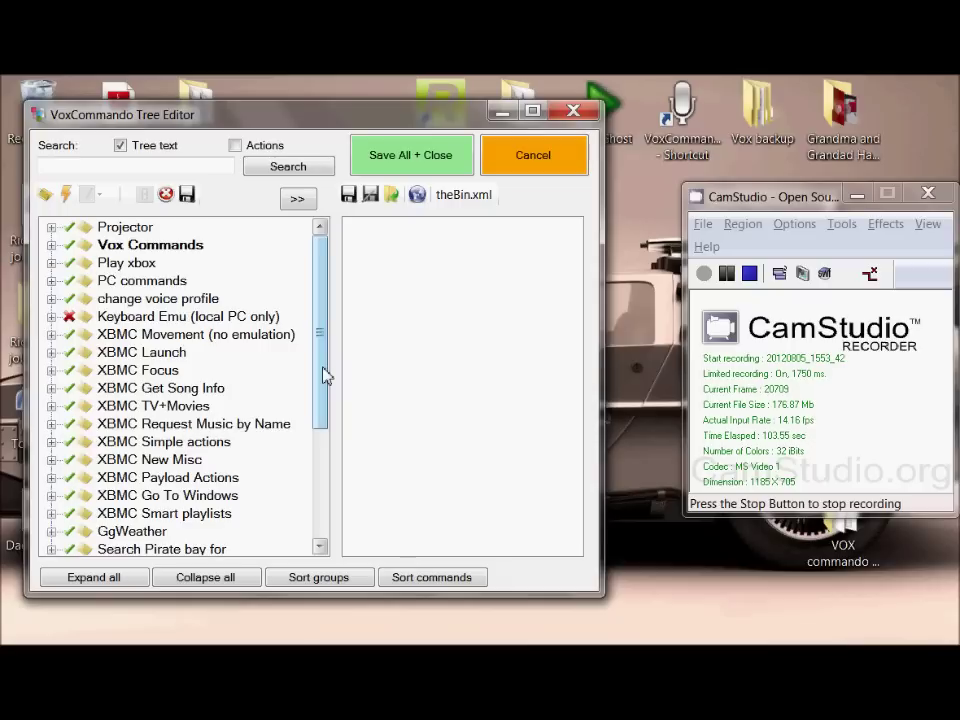
pyautogui.moveTo(325, 375); pyautogui.dragTo(332, 289)
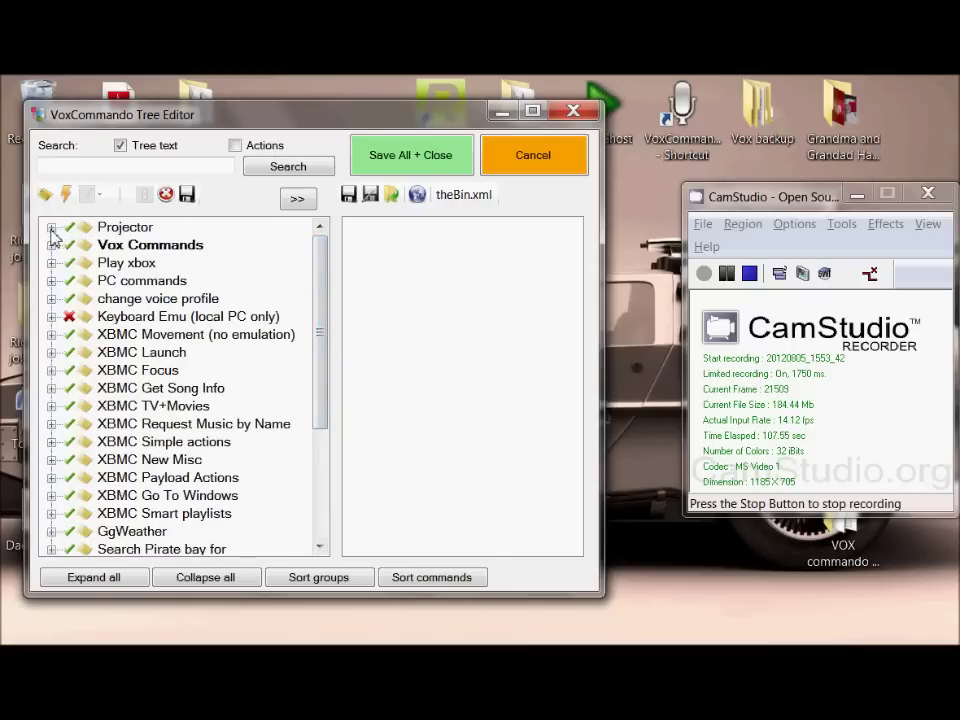
pyautogui.moveTo(138, 254)
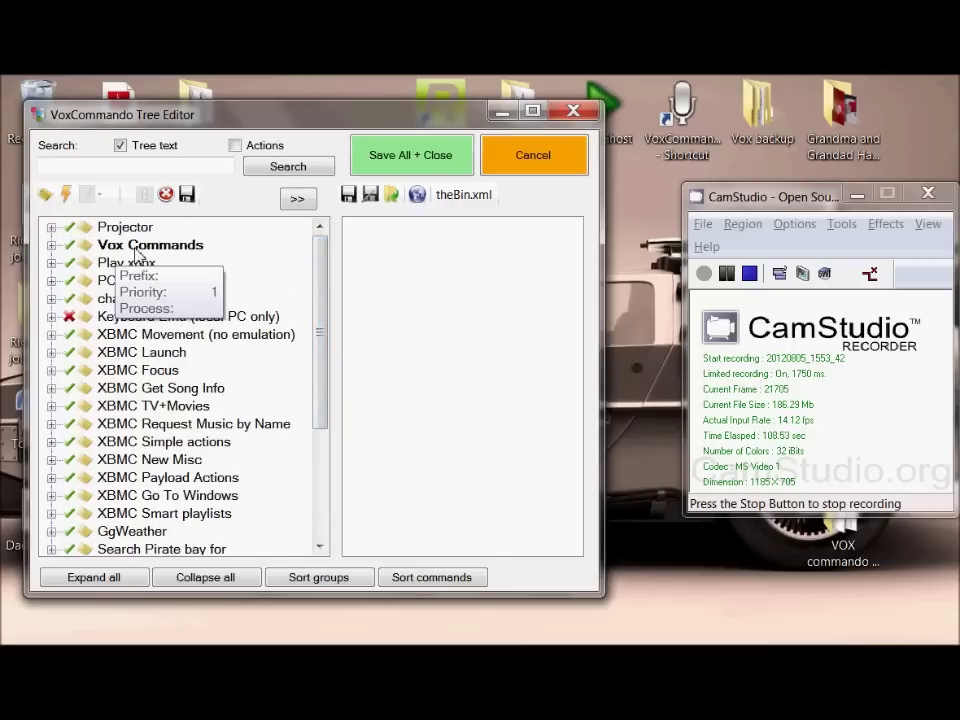
pyautogui.click(52, 245)
pyautogui.moveTo(112, 270)
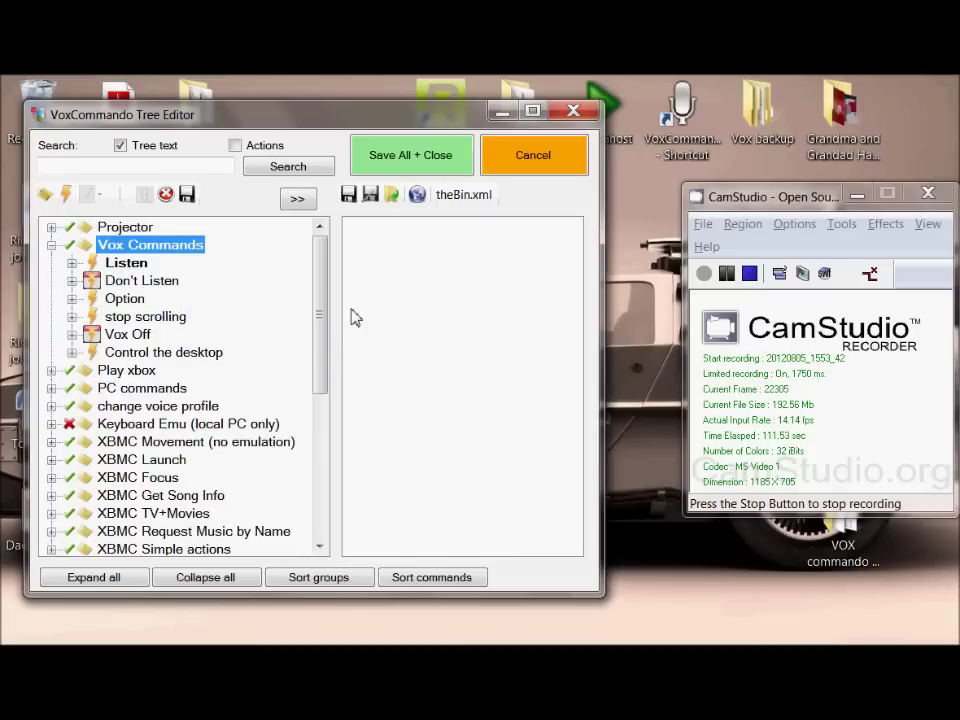
pyautogui.click(74, 263)
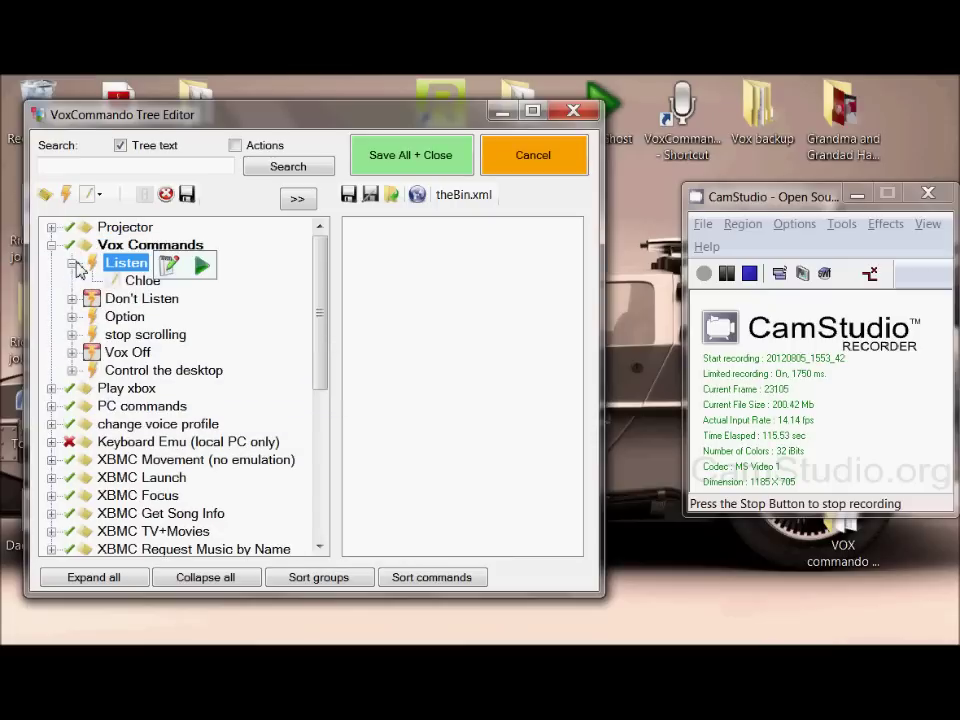
pyautogui.moveTo(100, 266)
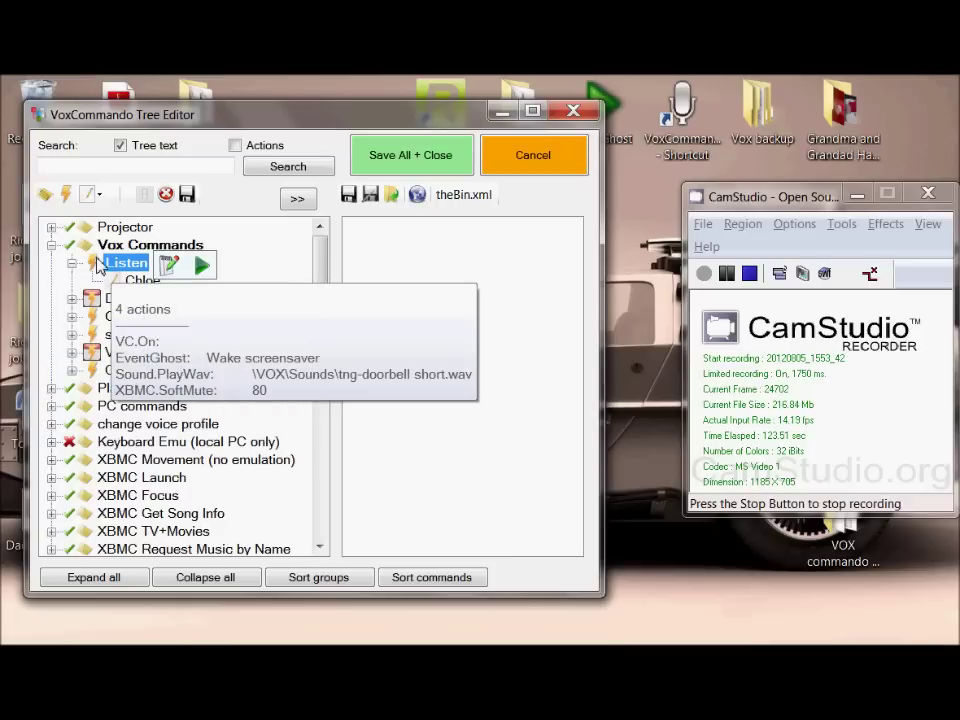
pyautogui.doubleClick(97, 266)
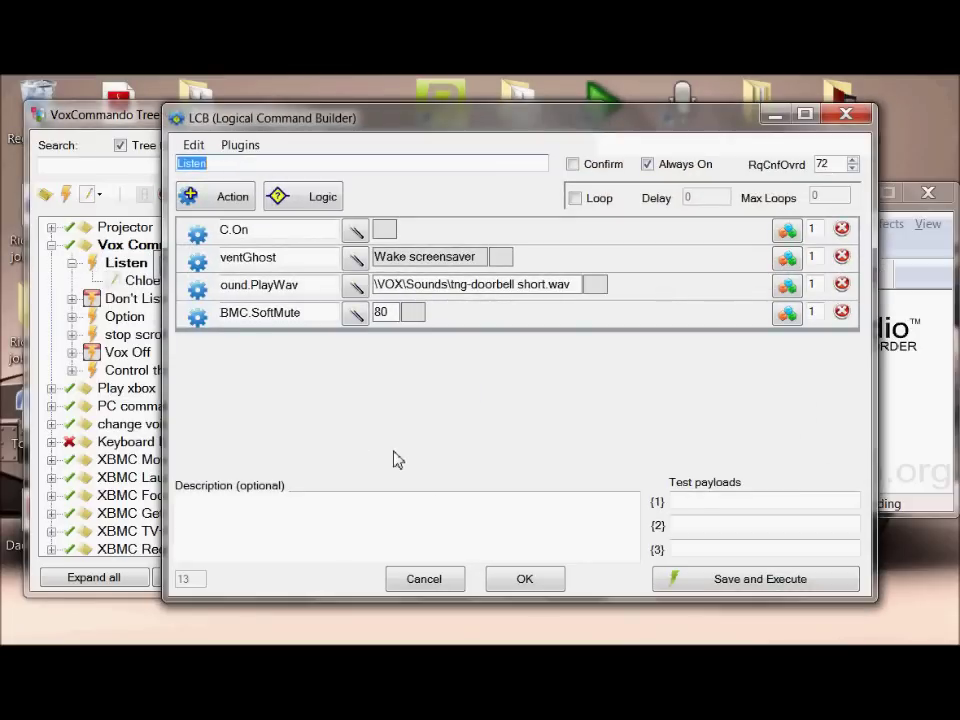
pyautogui.click(440, 578)
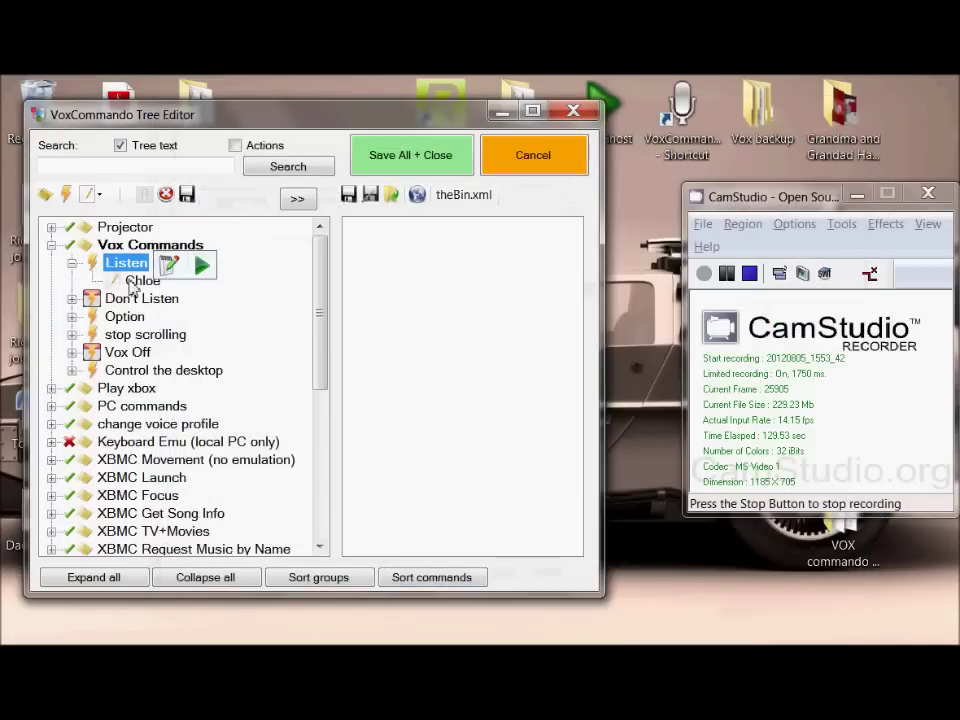
# Step: Examine the trigger phrase beneath the Listen command in its editable text field
pyautogui.click(143, 281)
pyautogui.click(142, 280)
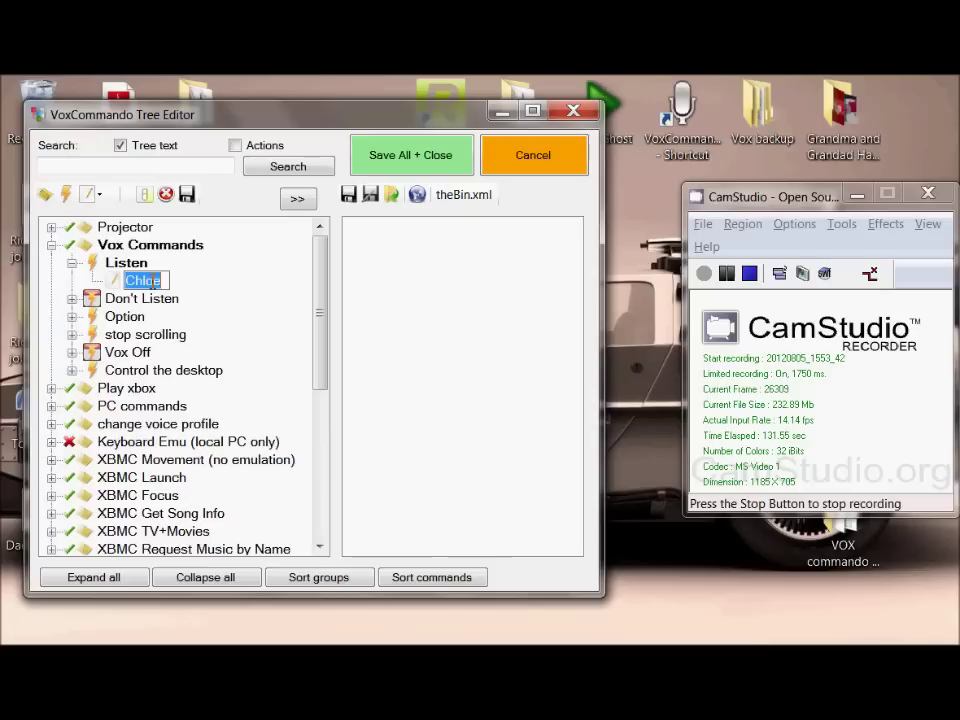
pyautogui.click(167, 284)
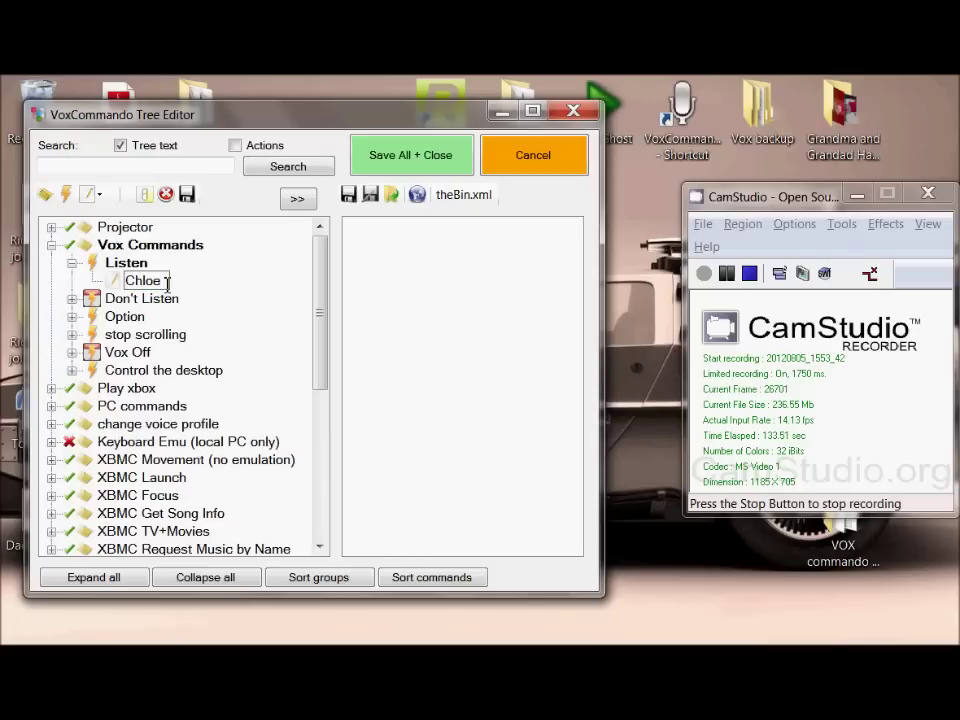
pyautogui.moveTo(97, 272)
pyautogui.press('Return')
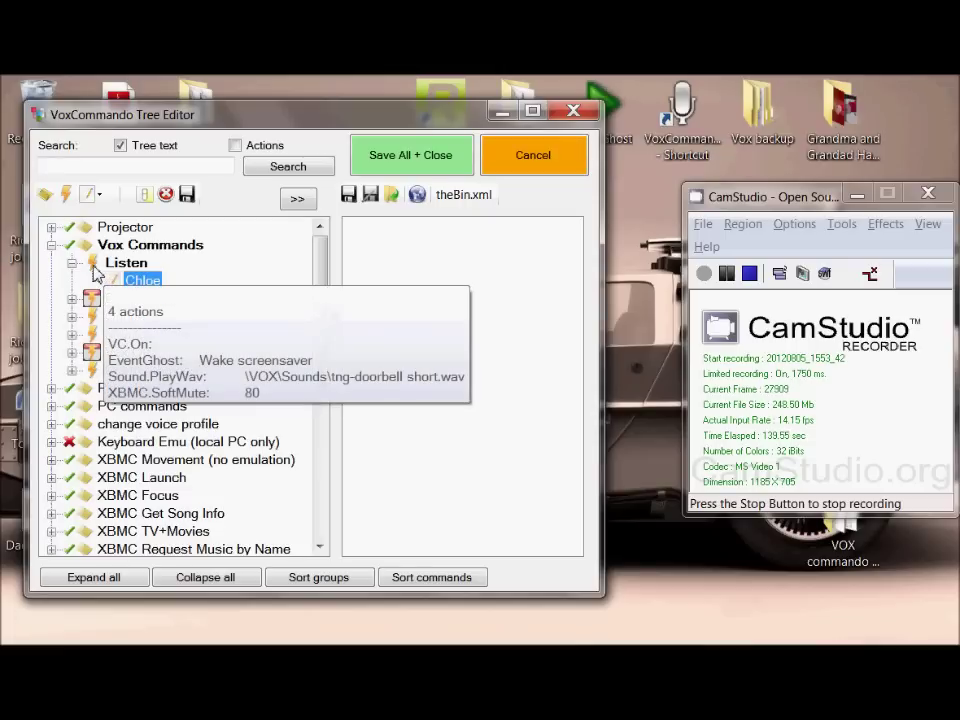
# Step: Reopen the Listen command in the Logical Command Builder and examine its EventGhost and XBMC.SoftMute actions
pyautogui.moveTo(242, 378)
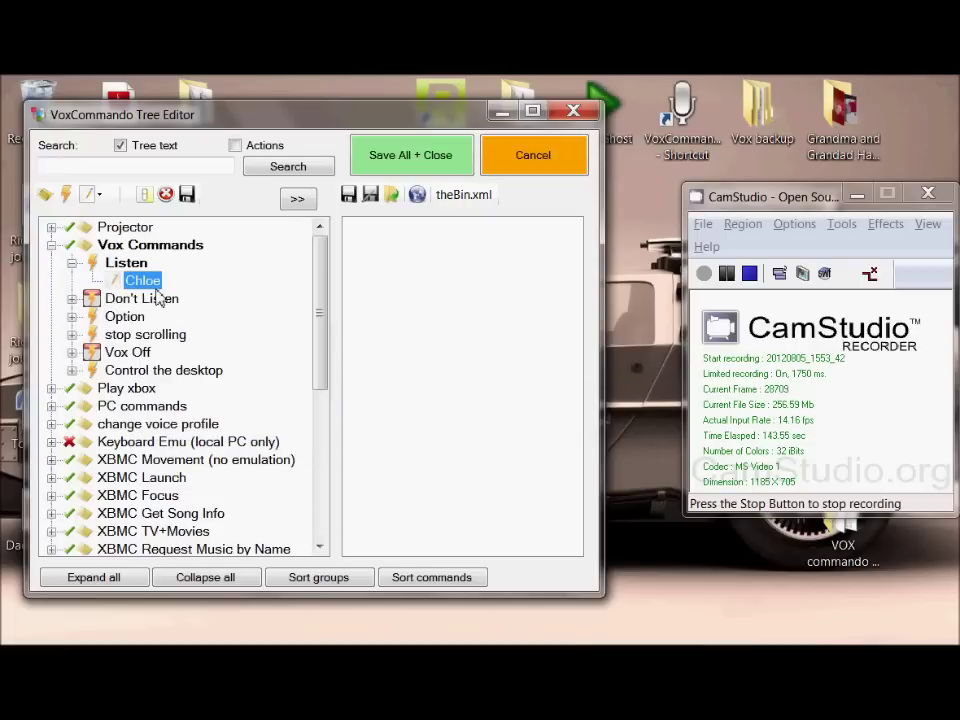
pyautogui.moveTo(123, 294)
pyautogui.click(100, 272)
pyautogui.click(258, 360)
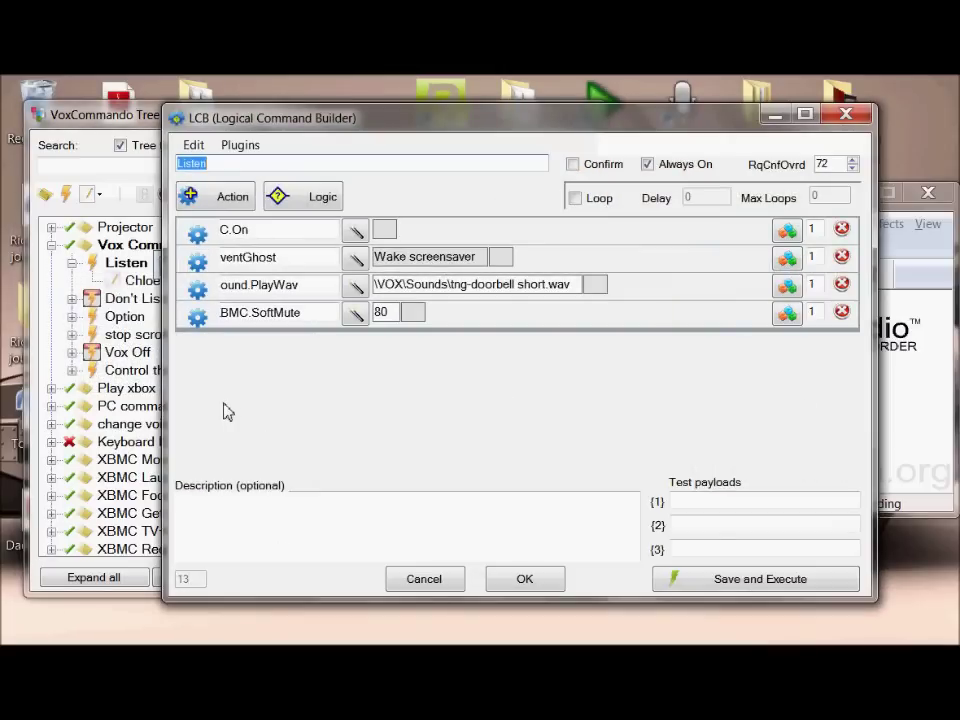
pyautogui.click(285, 261)
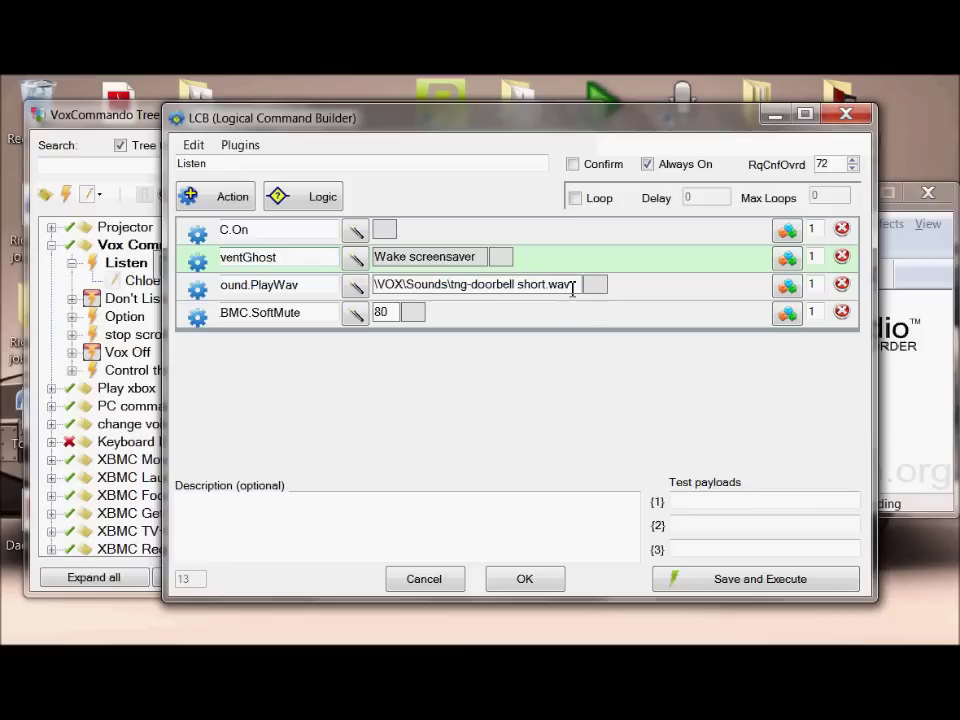
pyautogui.click(390, 312)
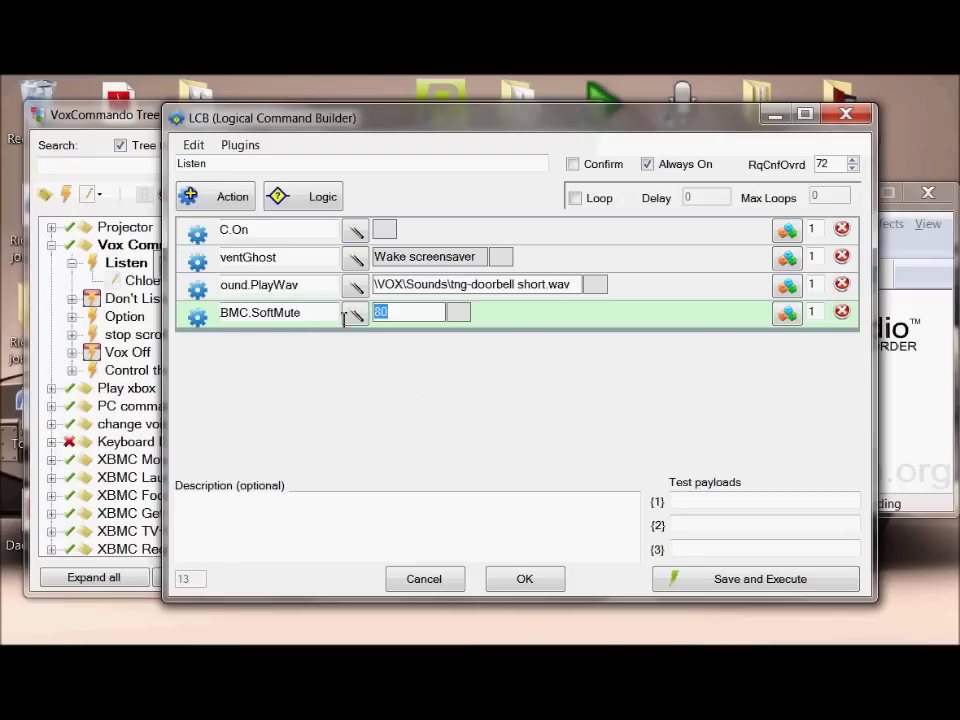
pyautogui.click(309, 313)
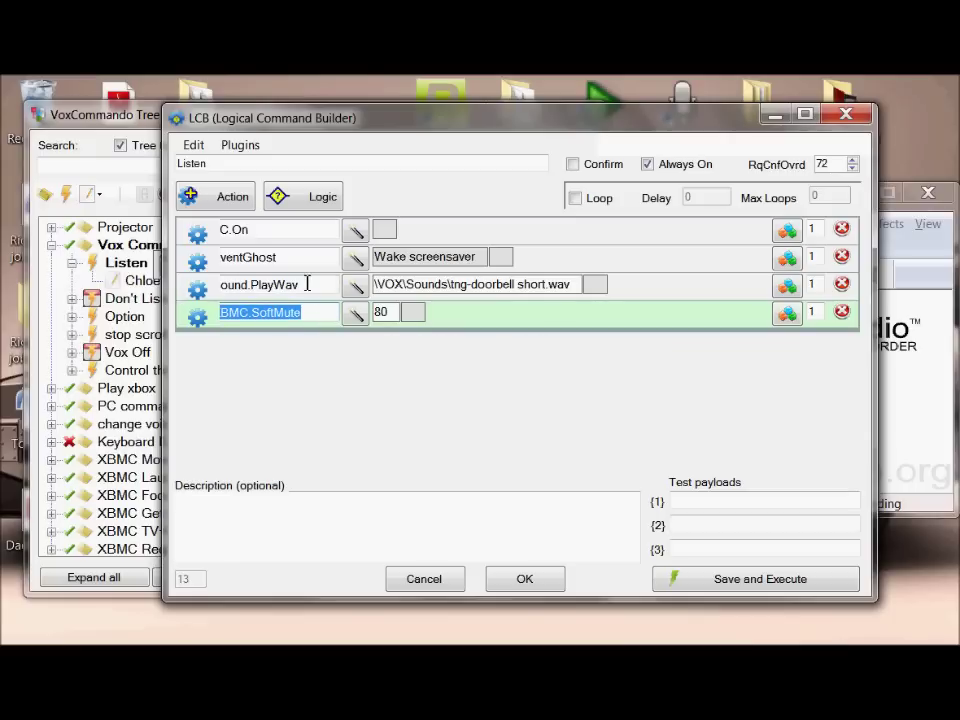
# Step: Browse the core actions available for Listen's first action, read the Off and Standby descriptions, and leave the selection without choosing one
pyautogui.click(356, 234)
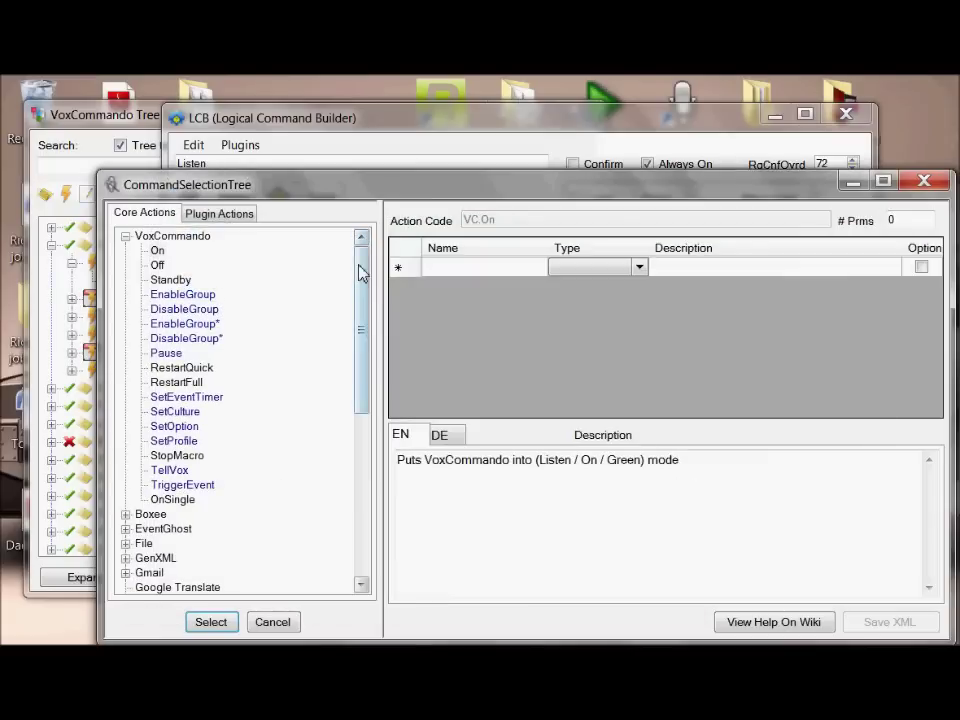
pyautogui.moveTo(362, 272); pyautogui.dragTo(365, 397)
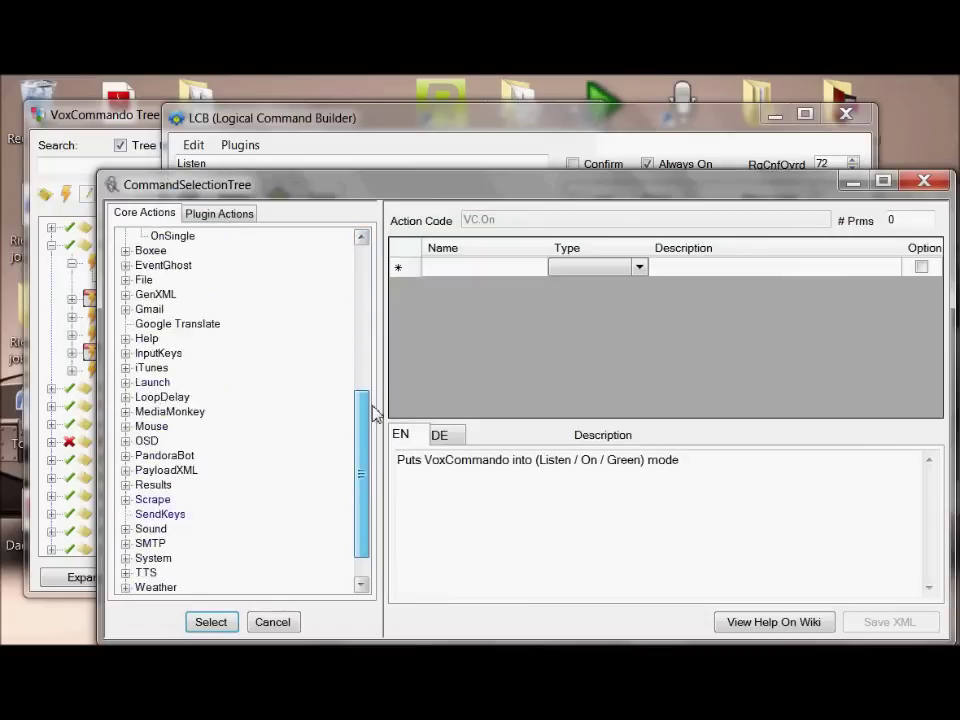
pyautogui.moveTo(373, 410); pyautogui.dragTo(377, 279)
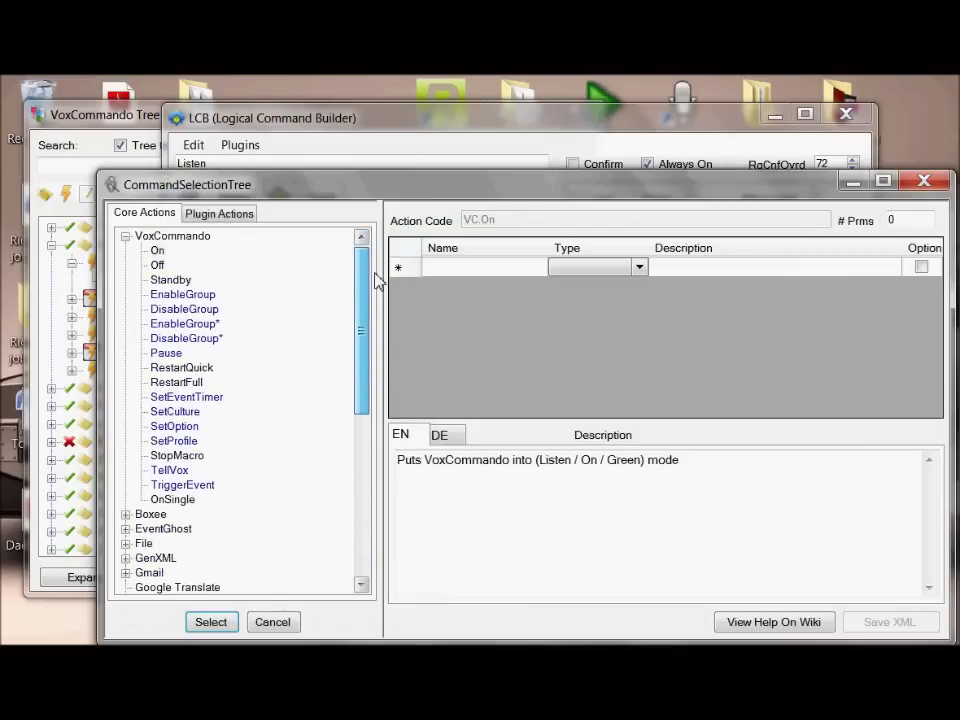
pyautogui.click(157, 255)
pyautogui.click(158, 266)
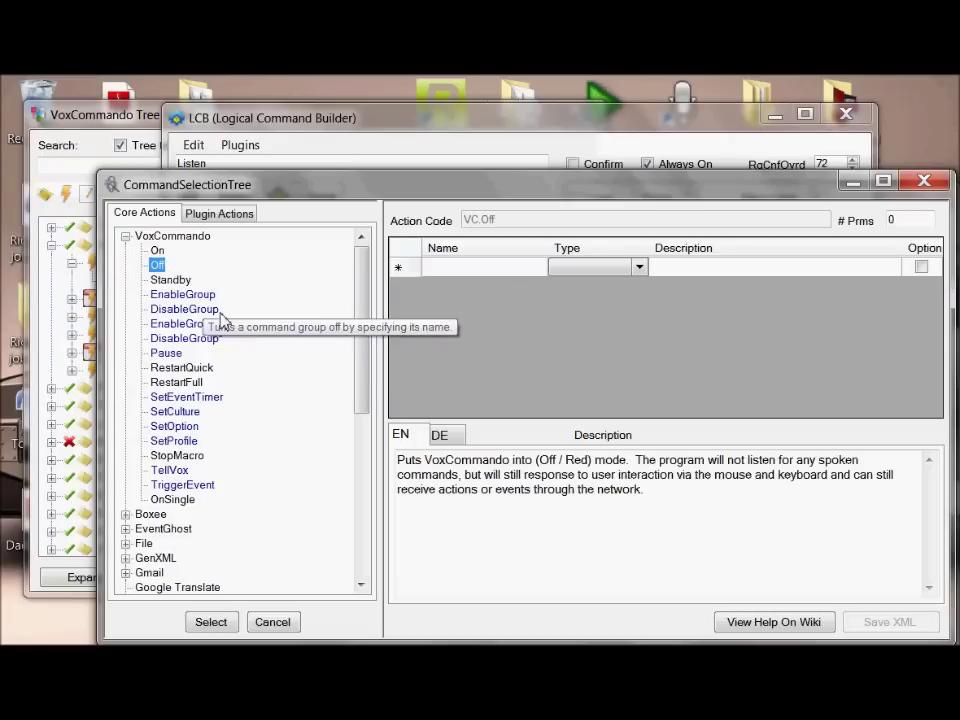
pyautogui.click(170, 283)
pyautogui.scroll(-3, 285, 362)
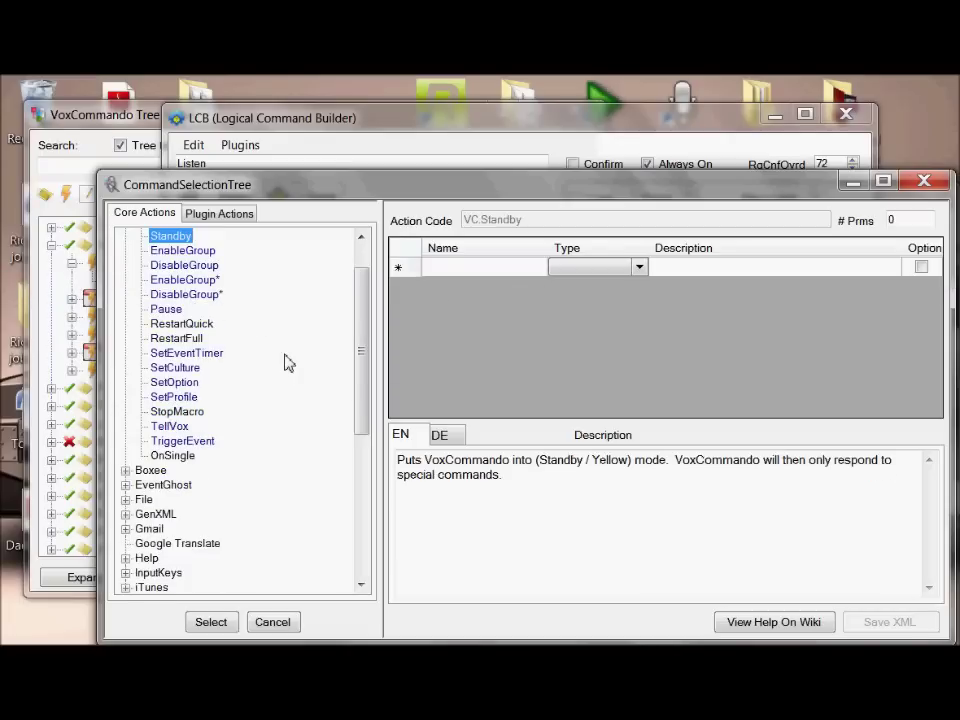
pyautogui.scroll(-5, 285, 364)
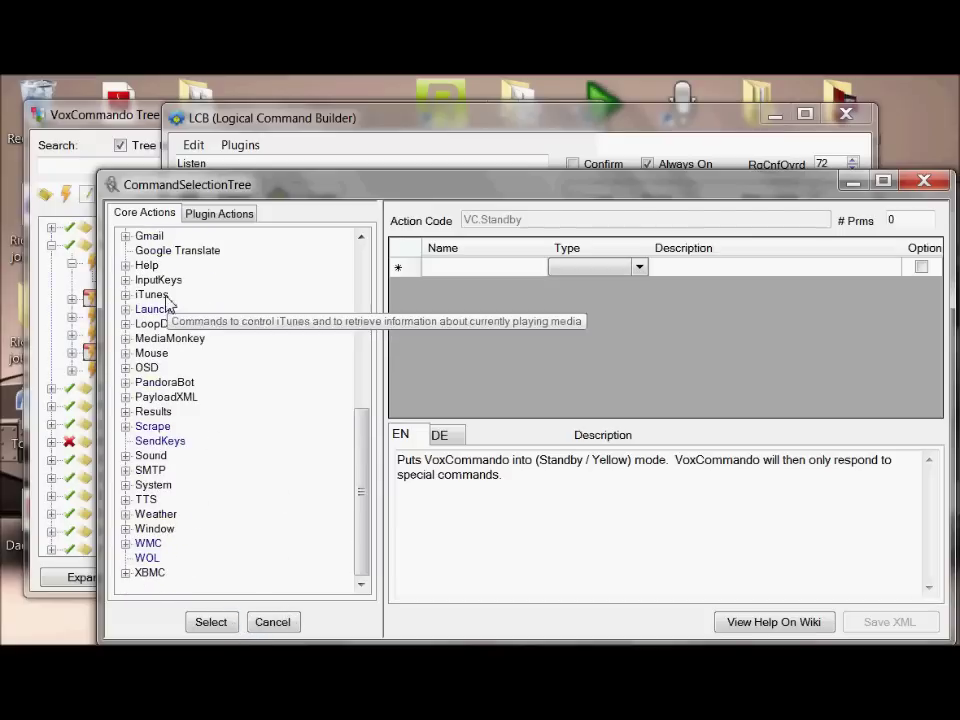
pyautogui.scroll(2, 232, 338)
pyautogui.scroll(3, 230, 337)
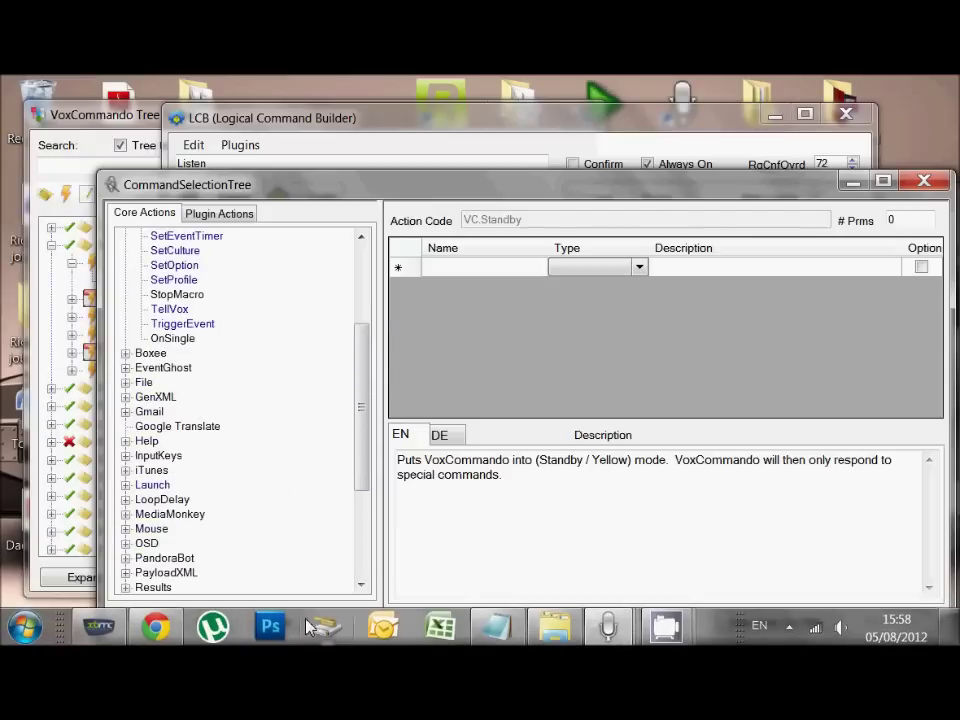
pyautogui.click(272, 622)
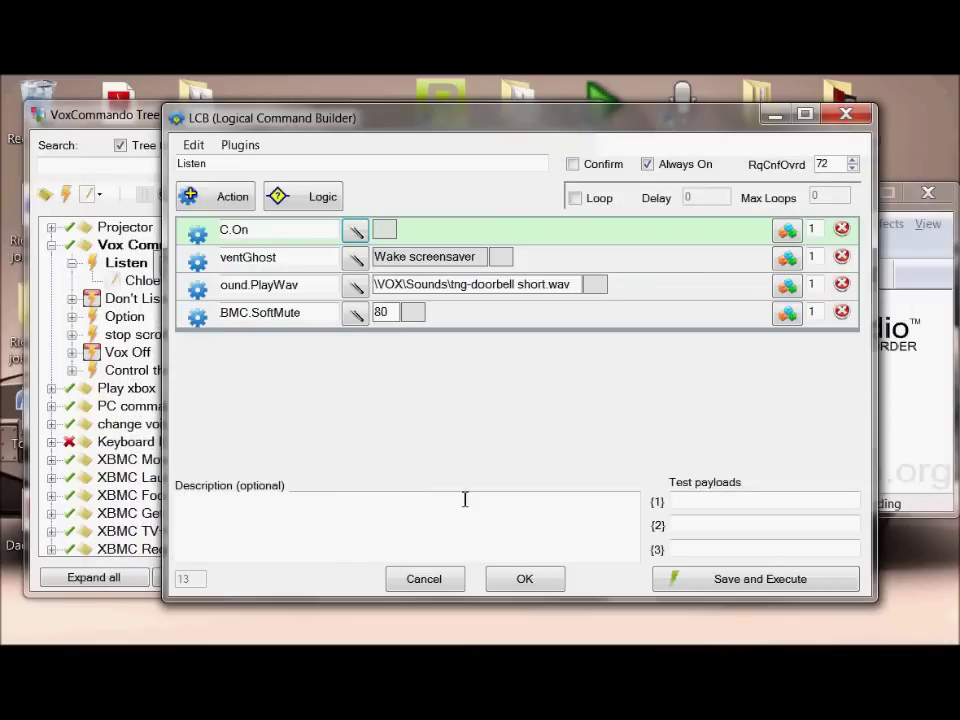
# Step: Add a VC.Standby action at the end of the Listen command and open its parameter field
pyautogui.click(224, 199)
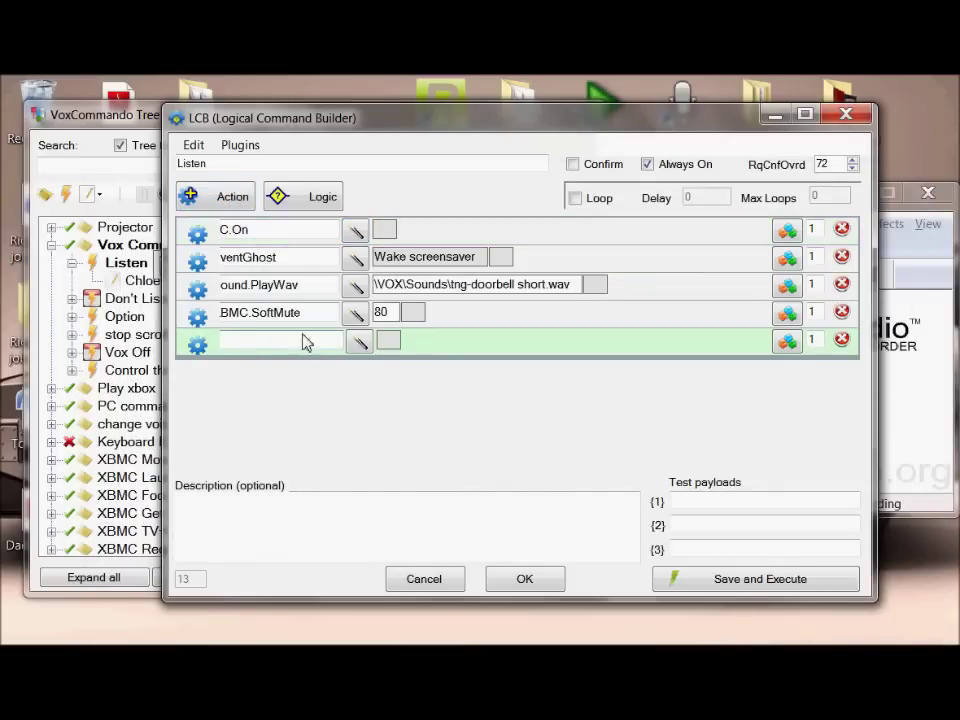
pyautogui.click(358, 342)
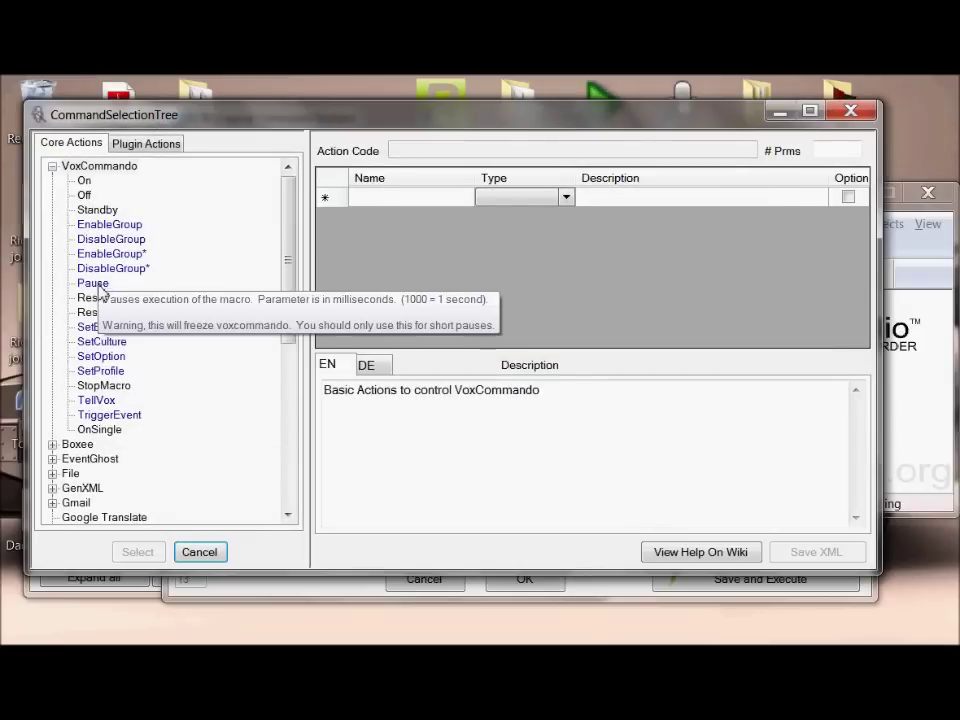
pyautogui.doubleClick(97, 211)
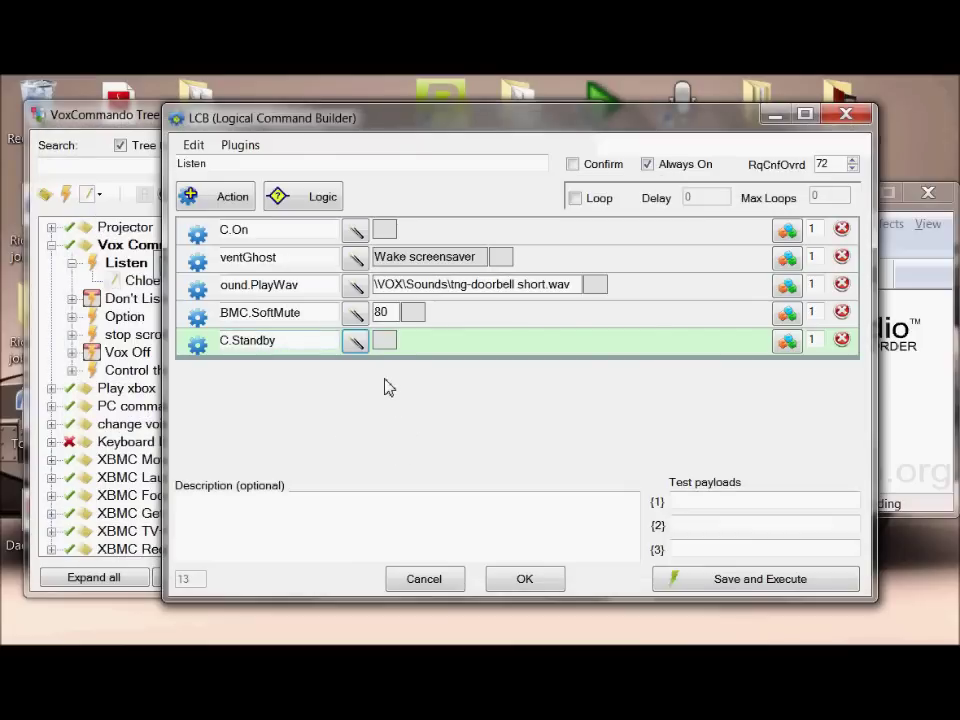
pyautogui.click(384, 341)
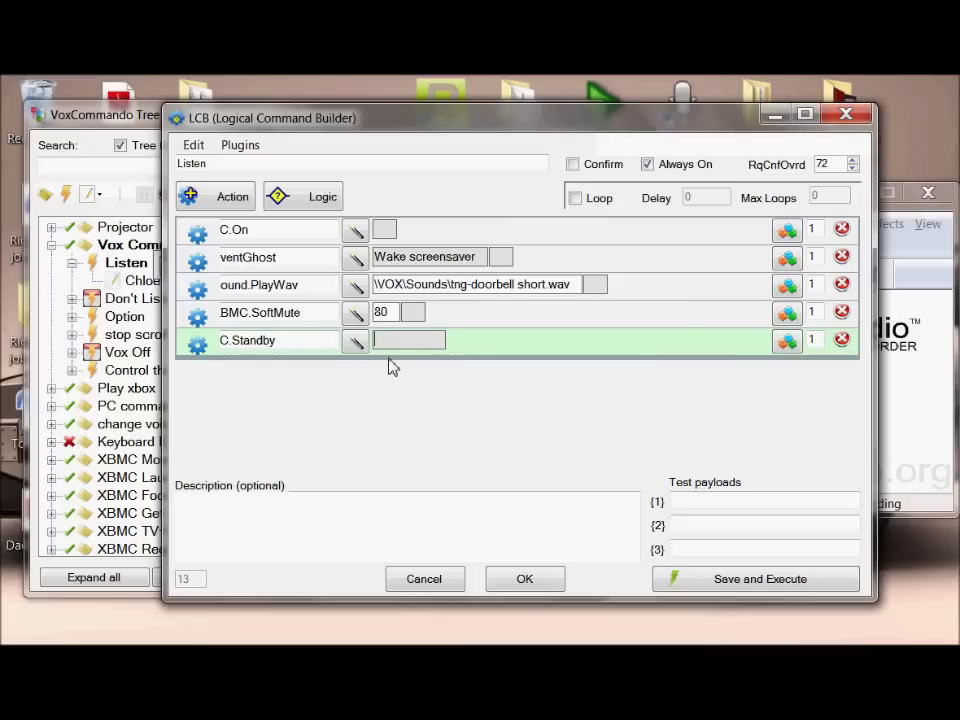
# Step: Change the last action of the Listen command to TTS Speak
pyautogui.click(409, 347)
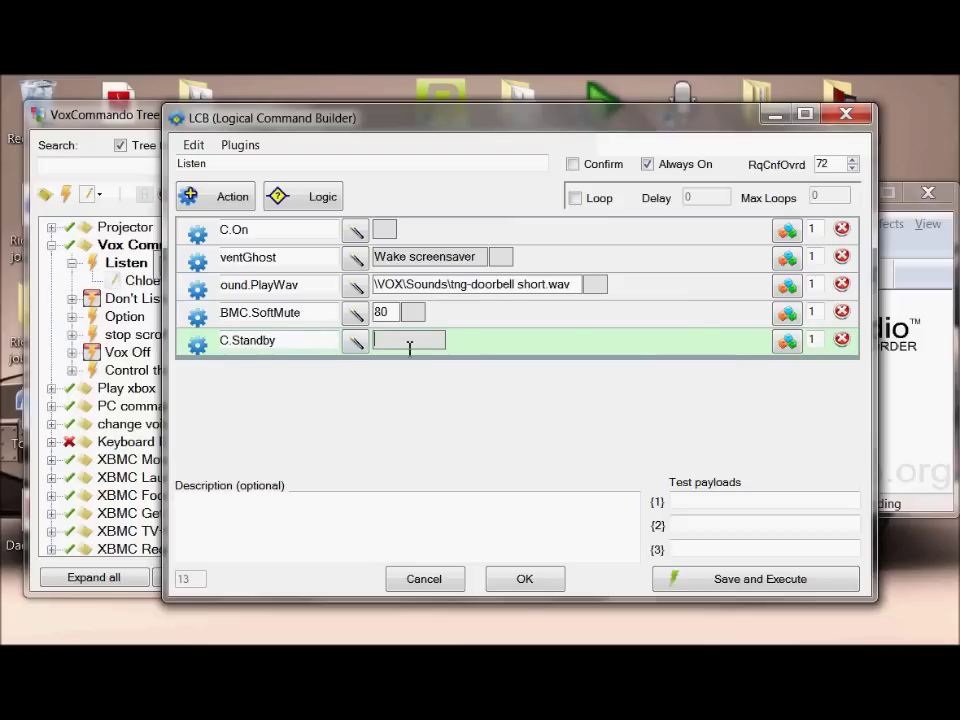
pyautogui.click(355, 344)
pyautogui.scroll(-8, 160, 330)
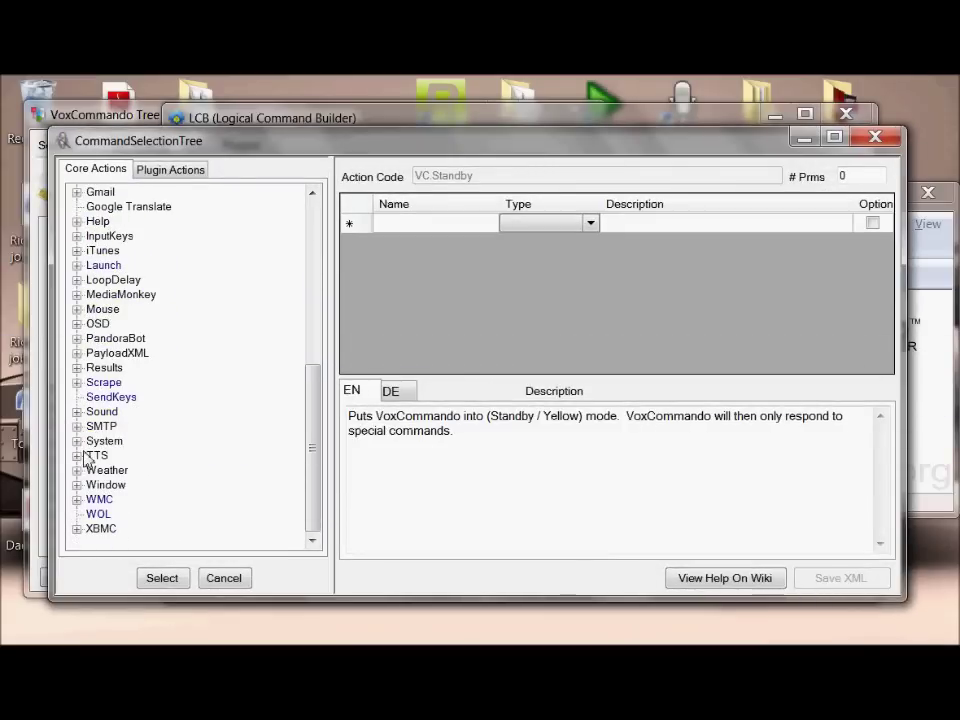
pyautogui.click(78, 455)
pyautogui.scroll(-1, 215, 543)
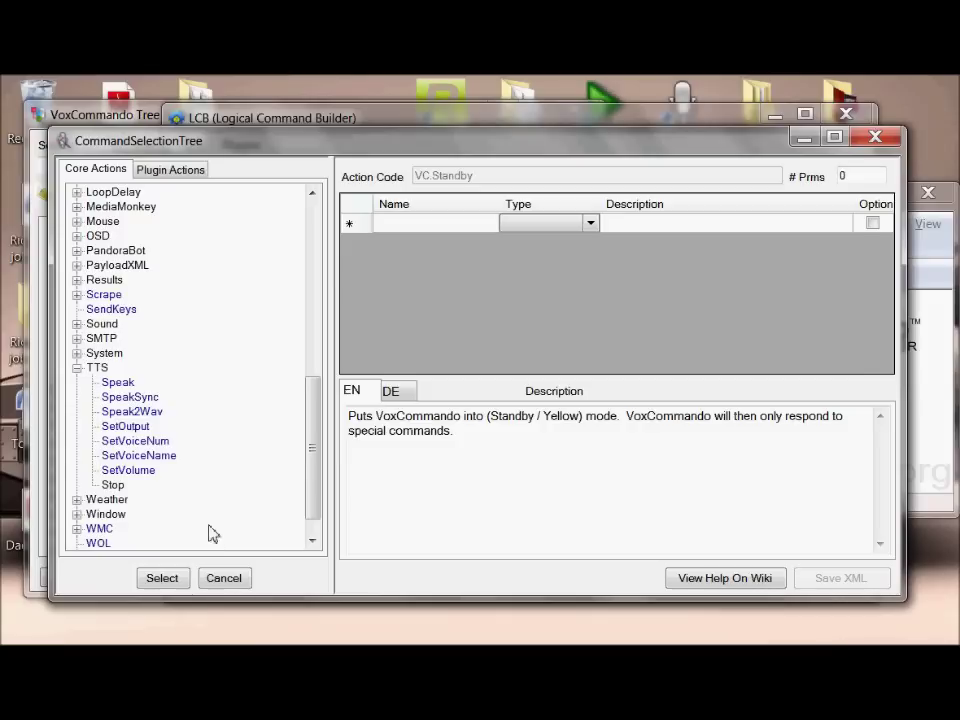
pyautogui.doubleClick(118, 383)
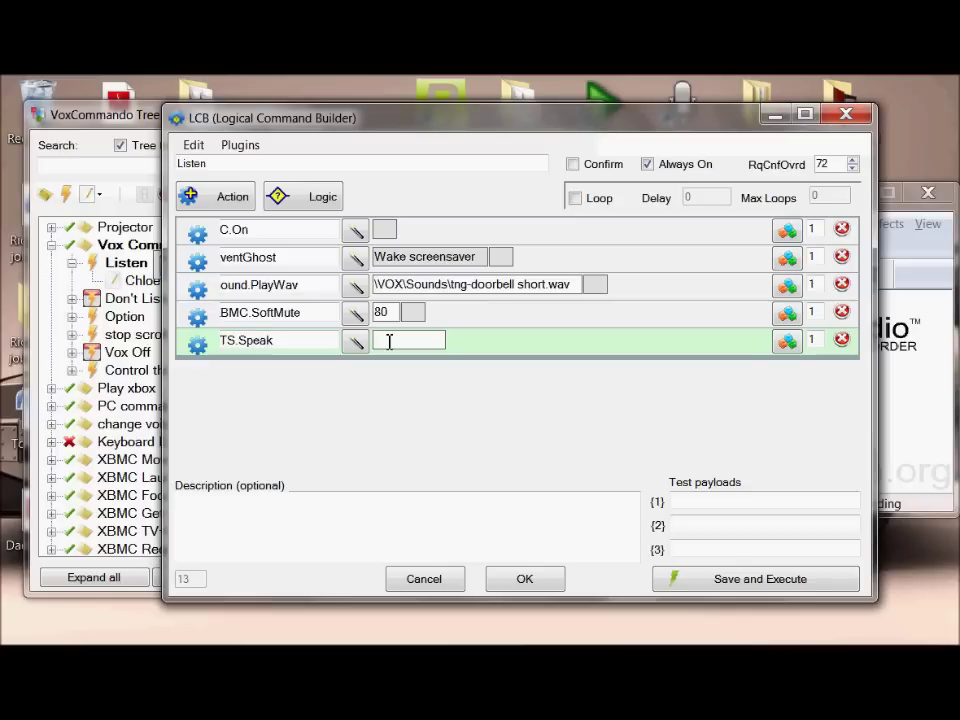
# Step: Set the Speak action's text to "Hello this is a test" and save and execute the Listen command
pyautogui.write('Hello t')
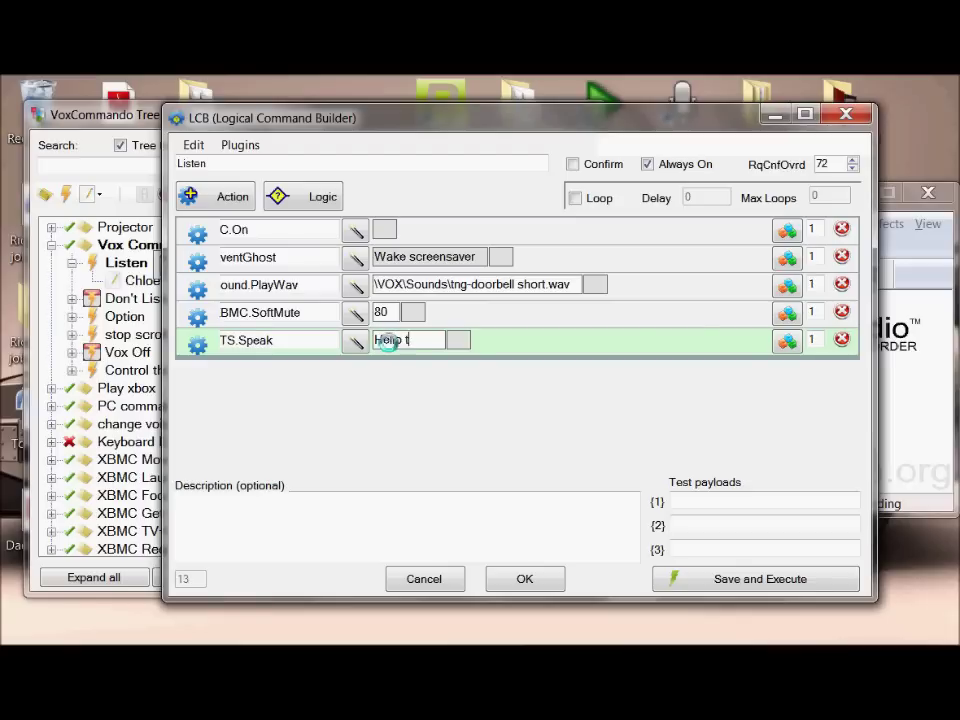
pyautogui.write('his is a test')
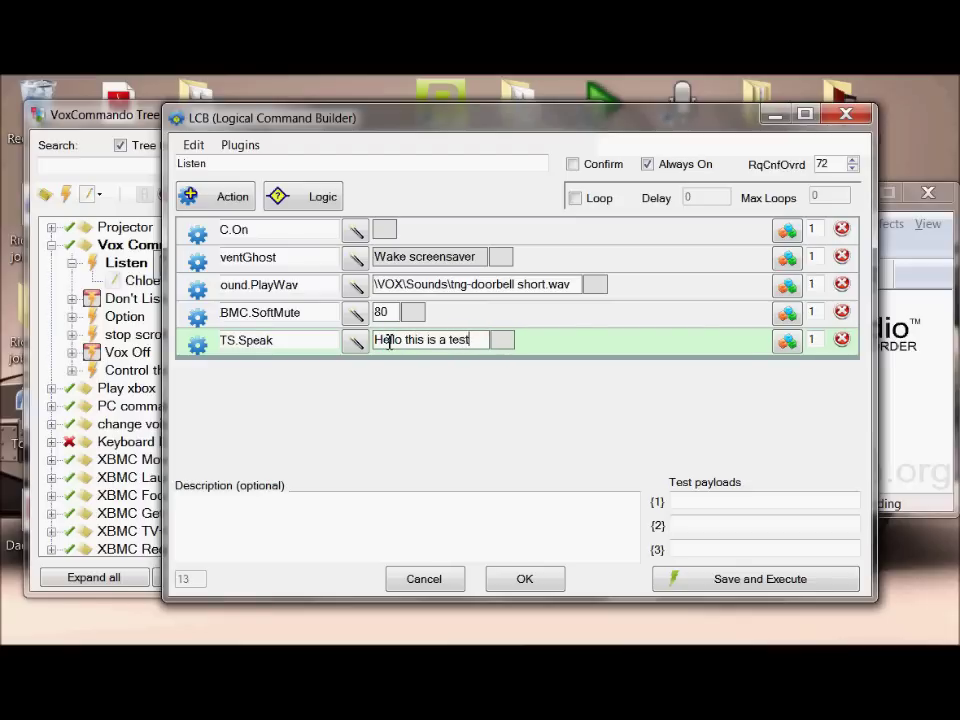
pyautogui.click(729, 584)
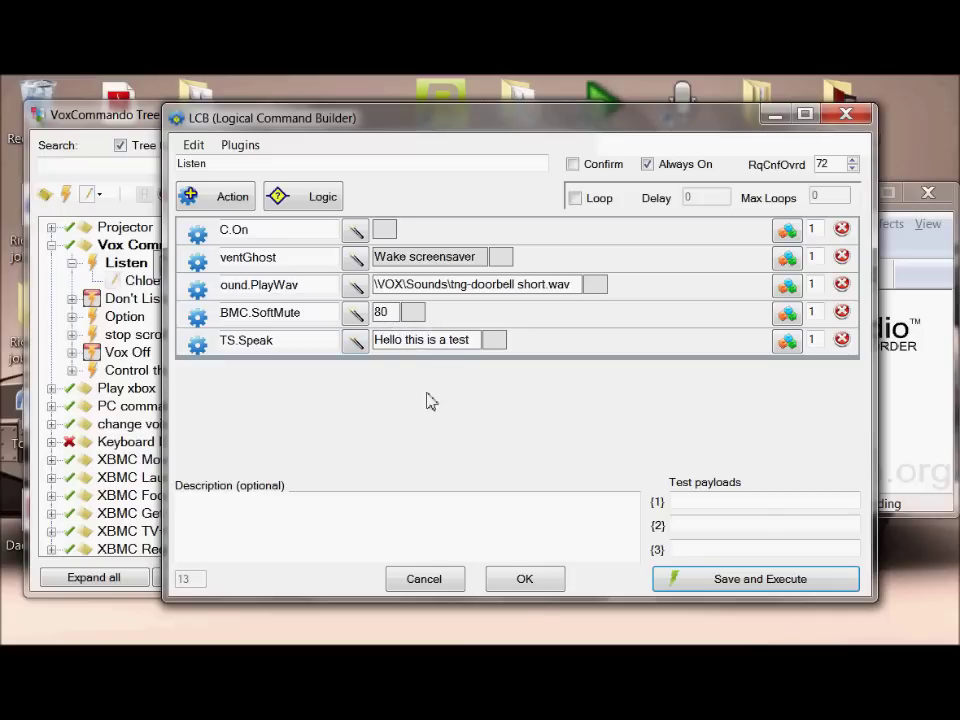
# Step: Delete the TTS.Speak action from Listen, close the builder, and expand the Don't Listen command in the tree
pyautogui.click(841, 340)
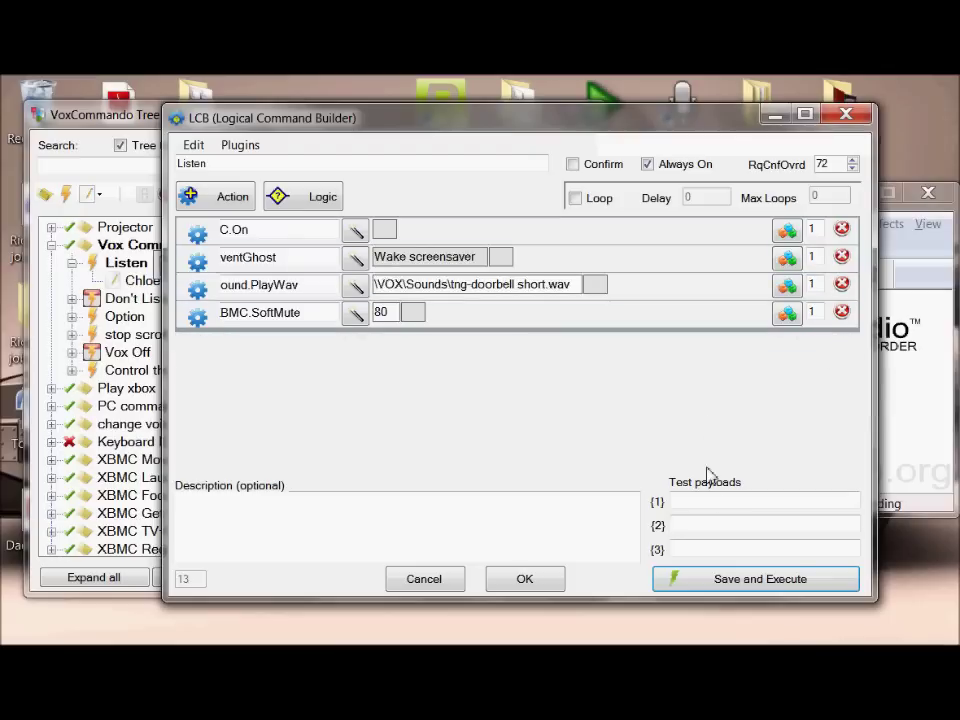
pyautogui.click(459, 580)
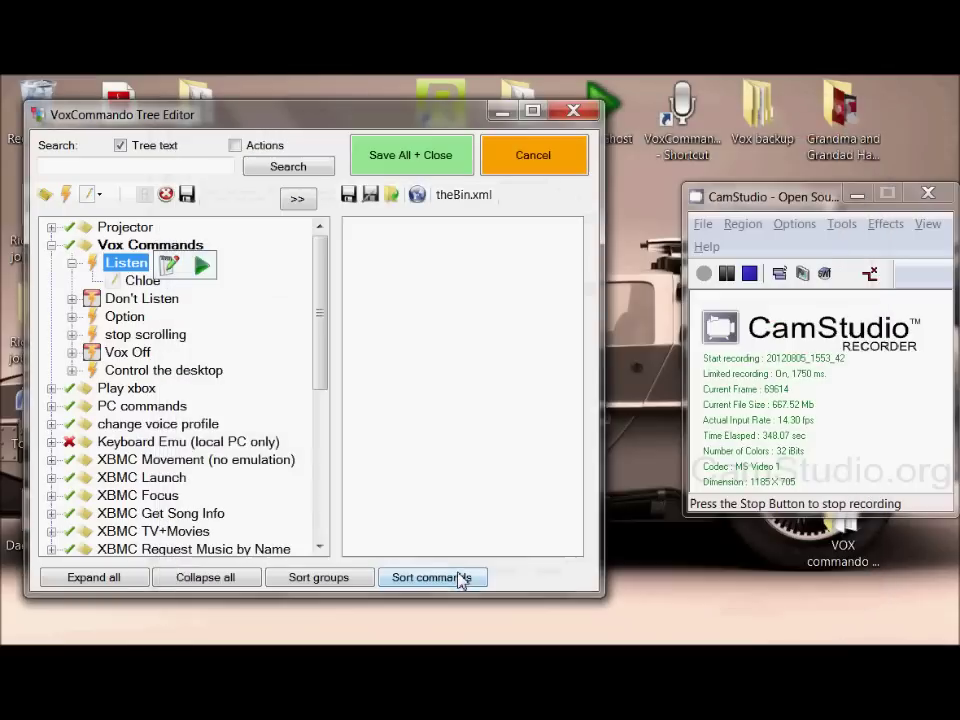
pyautogui.doubleClick(78, 300)
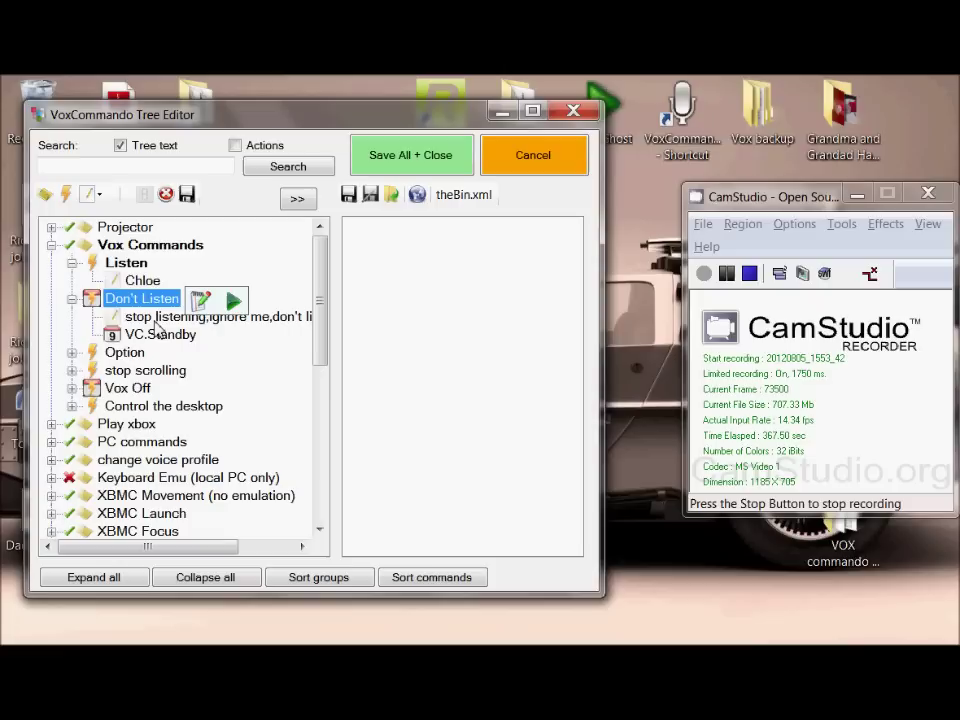
# Step: Reopen Listen, add a blank action with the parameter text "This is a test hello", and discard the changes
pyautogui.doubleClick(125, 265)
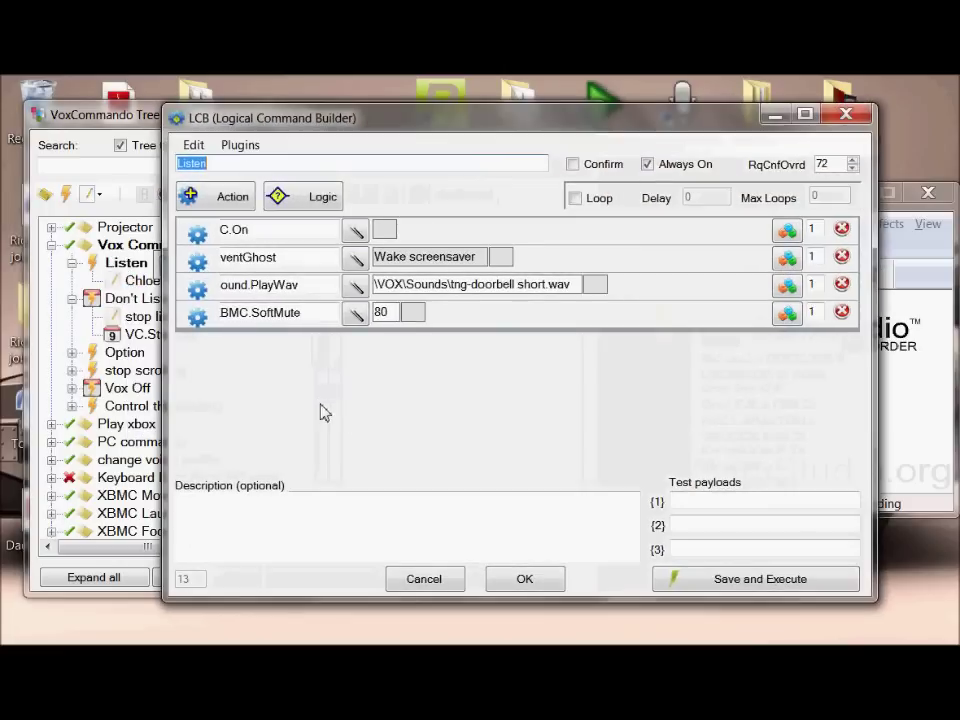
pyautogui.click(212, 197)
pyautogui.click(388, 340)
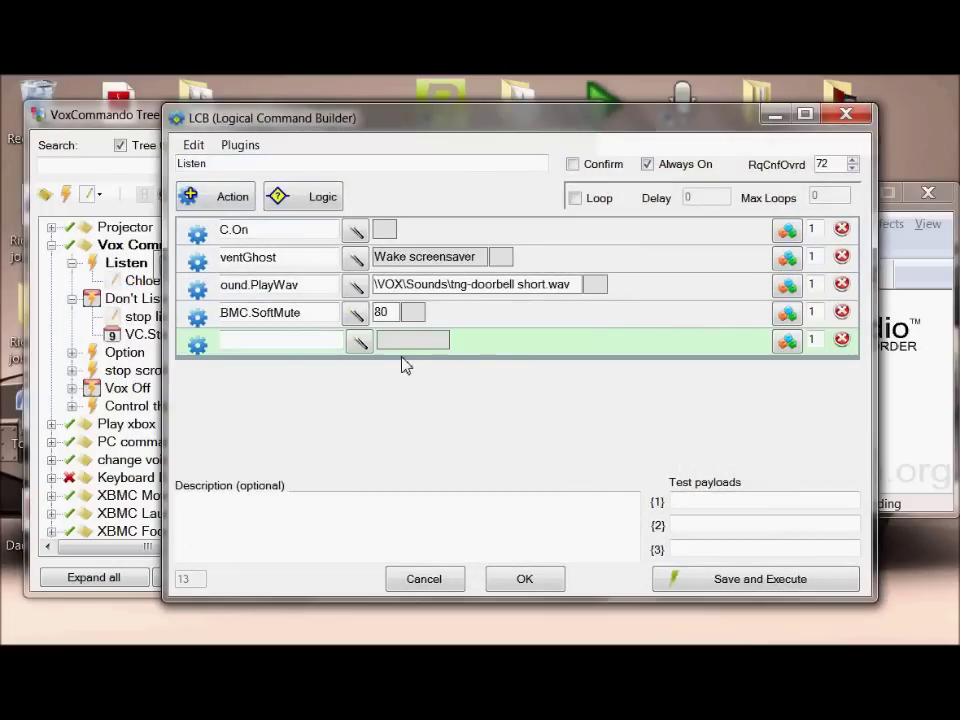
pyautogui.write('This is atest ')
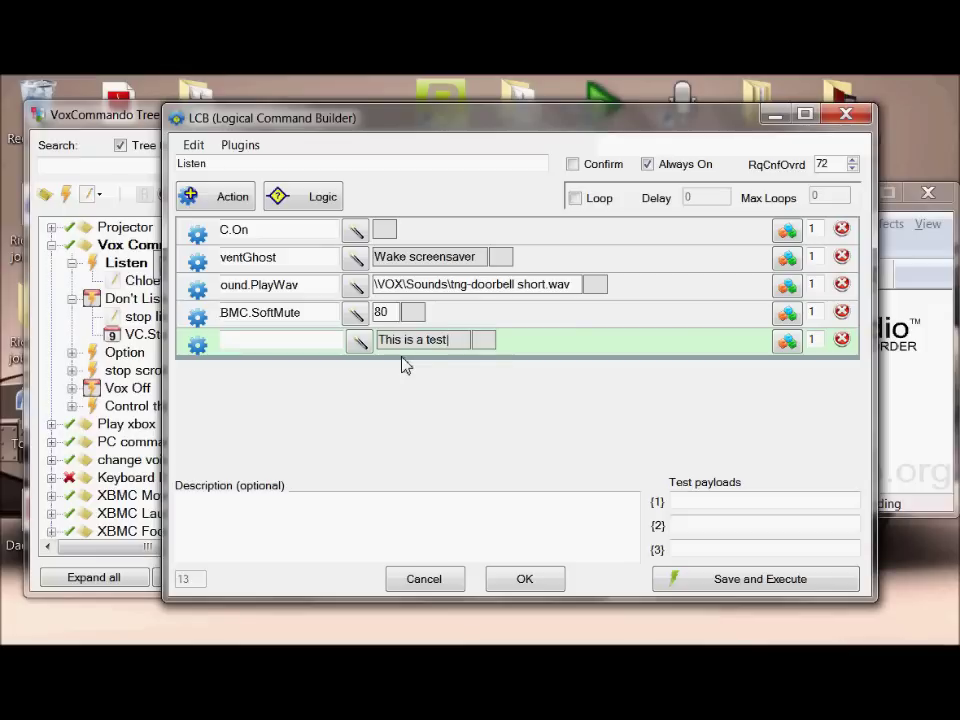
pyautogui.write(' hello')
pyautogui.click(437, 579)
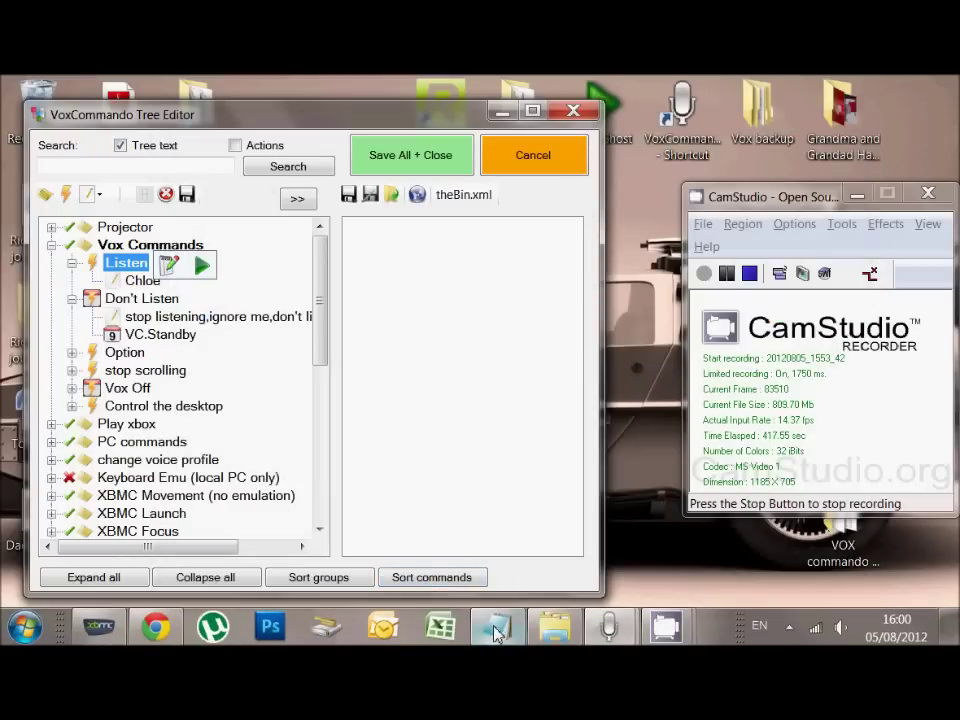
# Step: Switch to Notepad to read the demonstration outline, and return to the VoxCommando Tree Editor
pyautogui.click(496, 628)
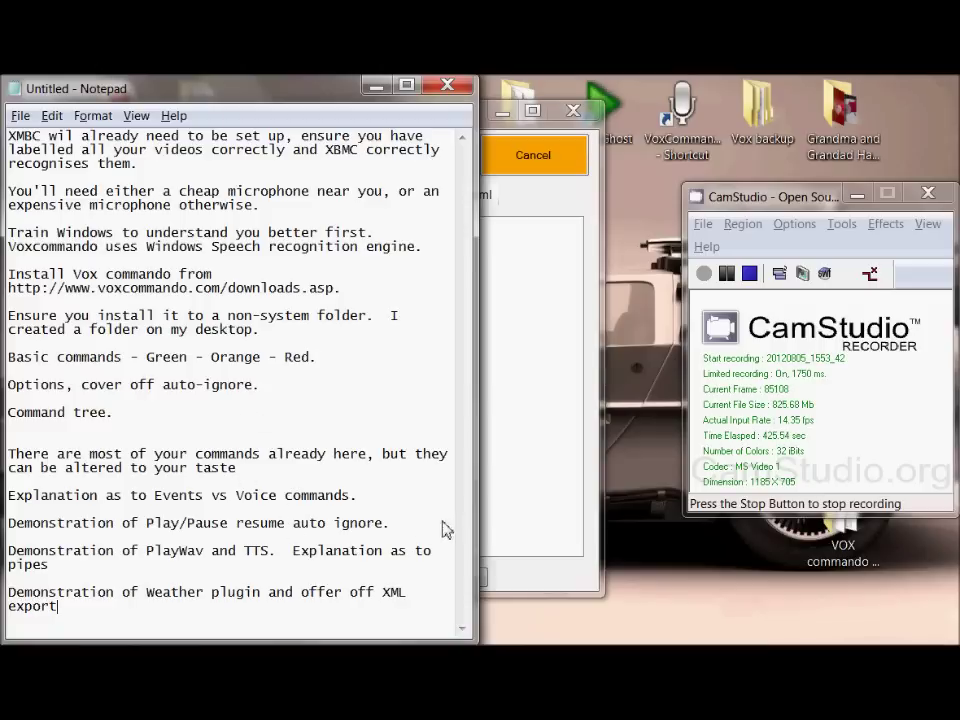
pyautogui.click(505, 521)
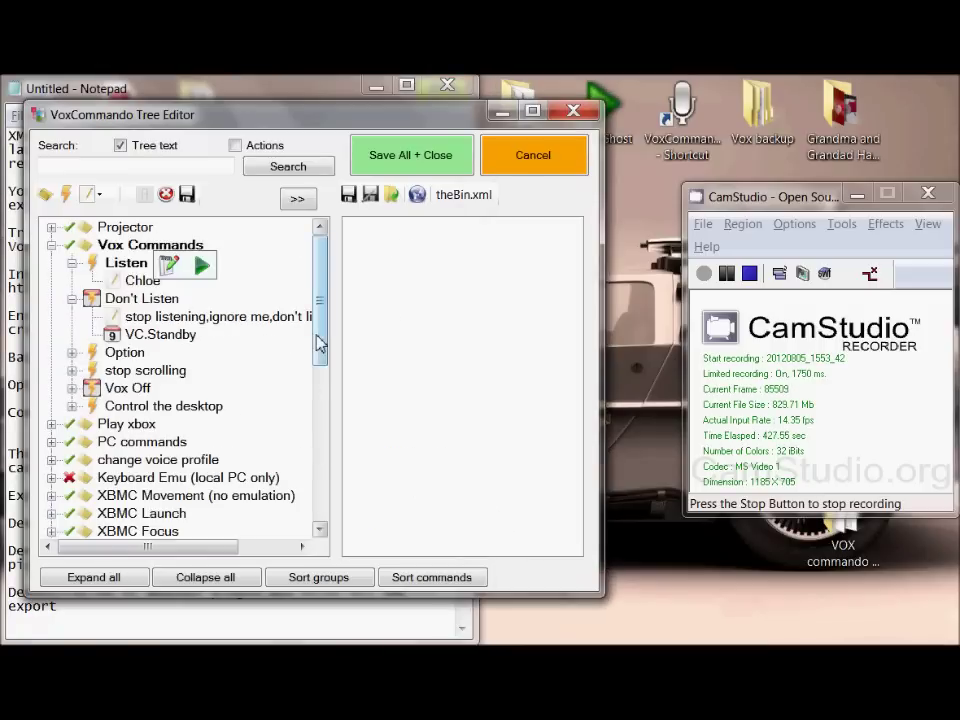
# Step: Find the Play, Pause command in the XBMC Simple actions group and expand it to show its trigger phrases
pyautogui.moveTo(319, 343); pyautogui.dragTo(321, 424)
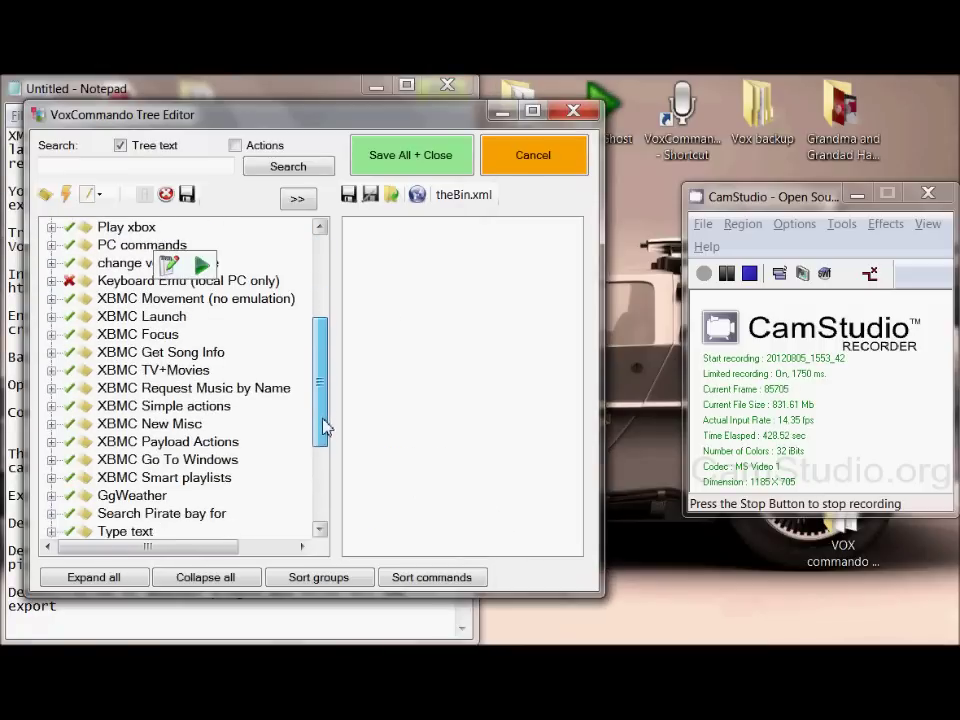
pyautogui.click(51, 424)
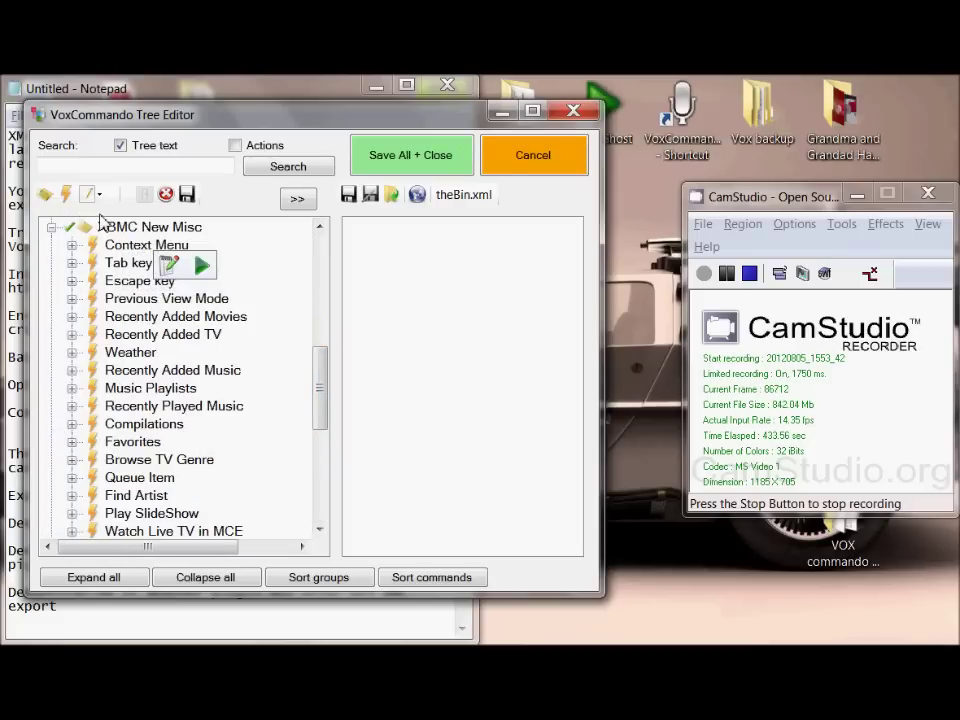
pyautogui.click(51, 228)
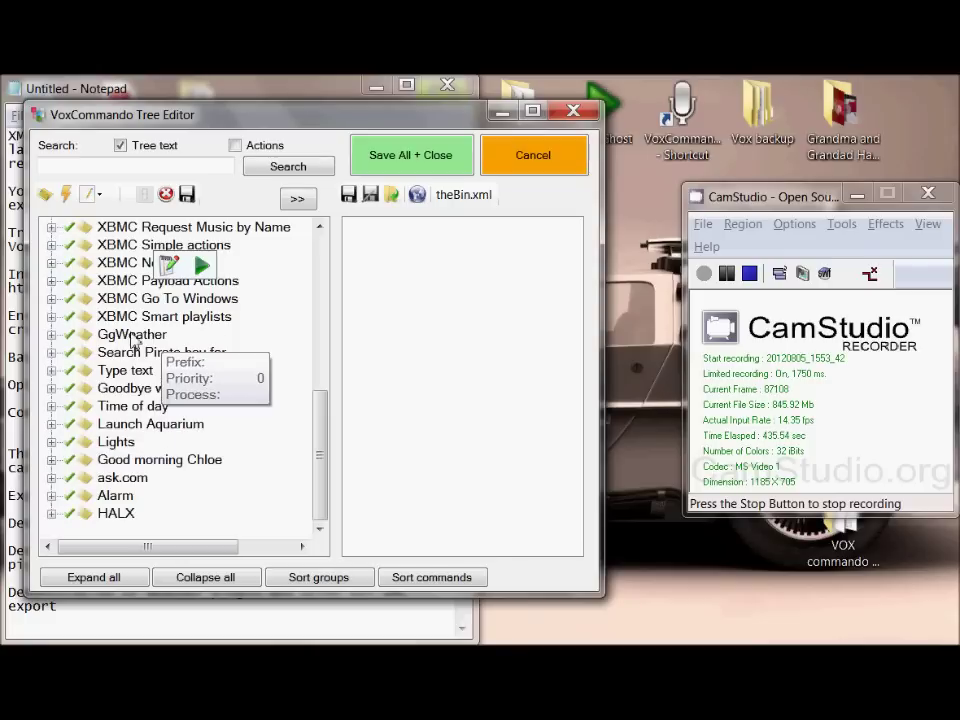
pyautogui.click(51, 245)
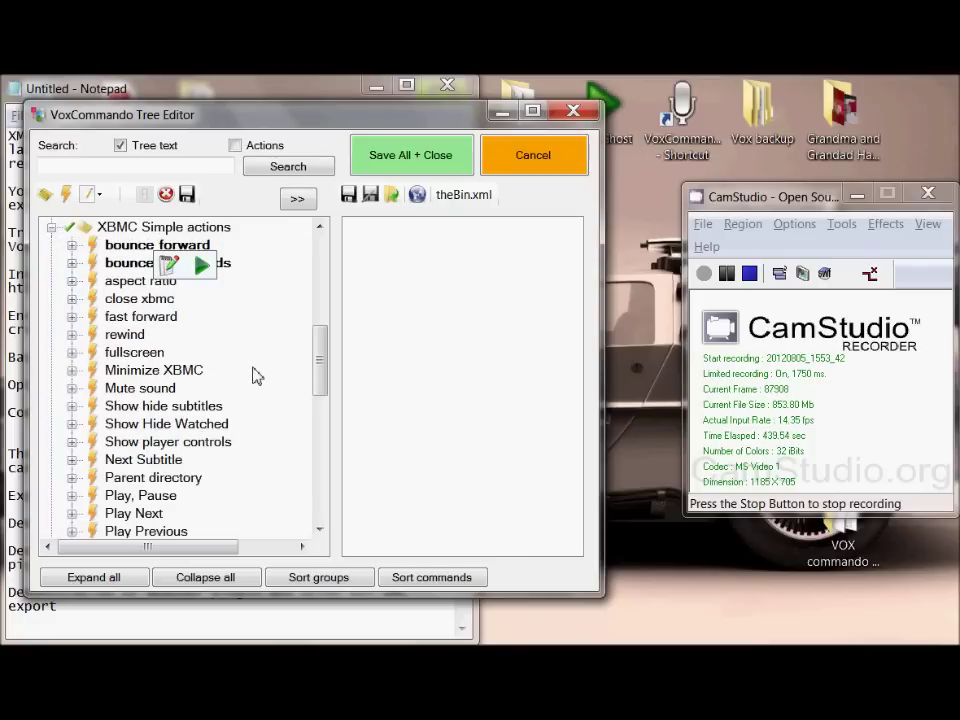
pyautogui.scroll(-1, 257, 375)
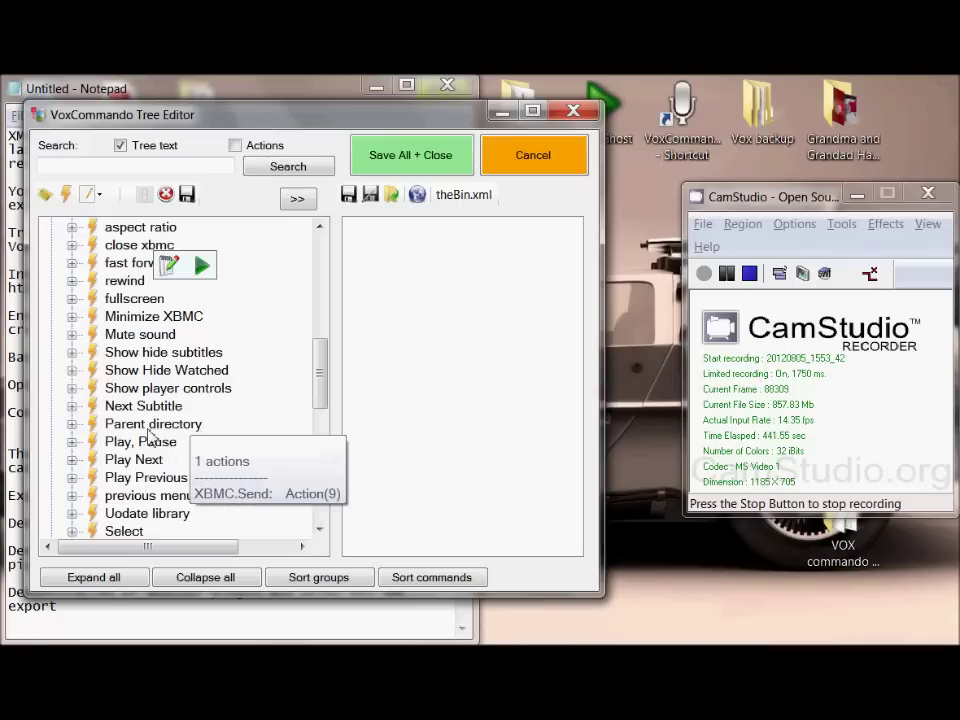
pyautogui.click(72, 442)
pyautogui.click(129, 443)
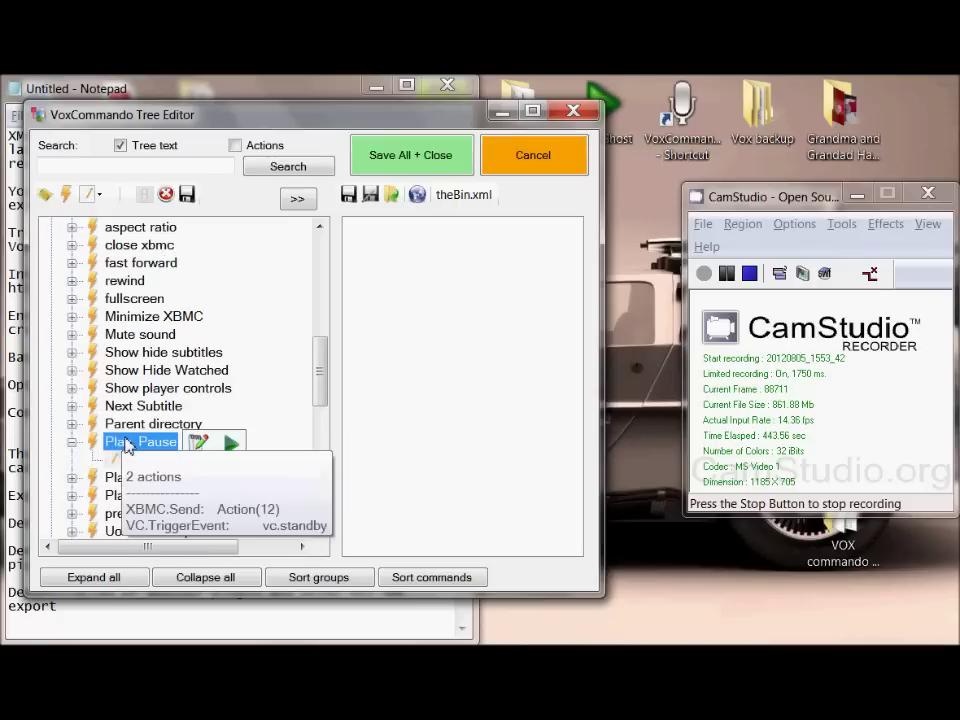
# Step: Open the Play, Pause command, examine the XBMC.Send action's description and HTTP API link, and close it without changes
pyautogui.doubleClick(129, 446)
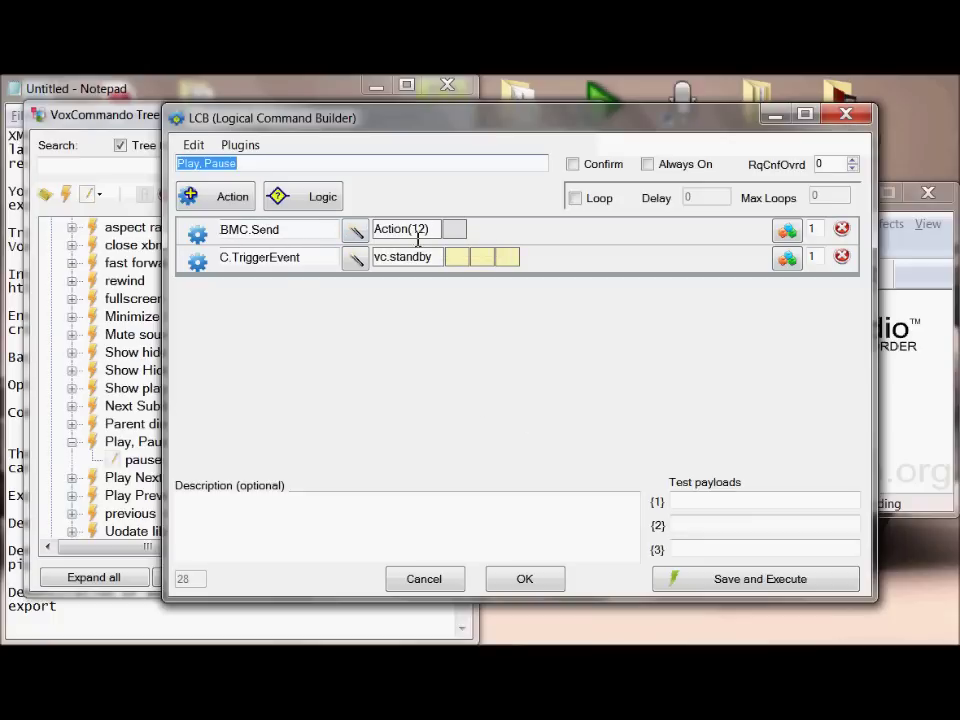
pyautogui.click(356, 231)
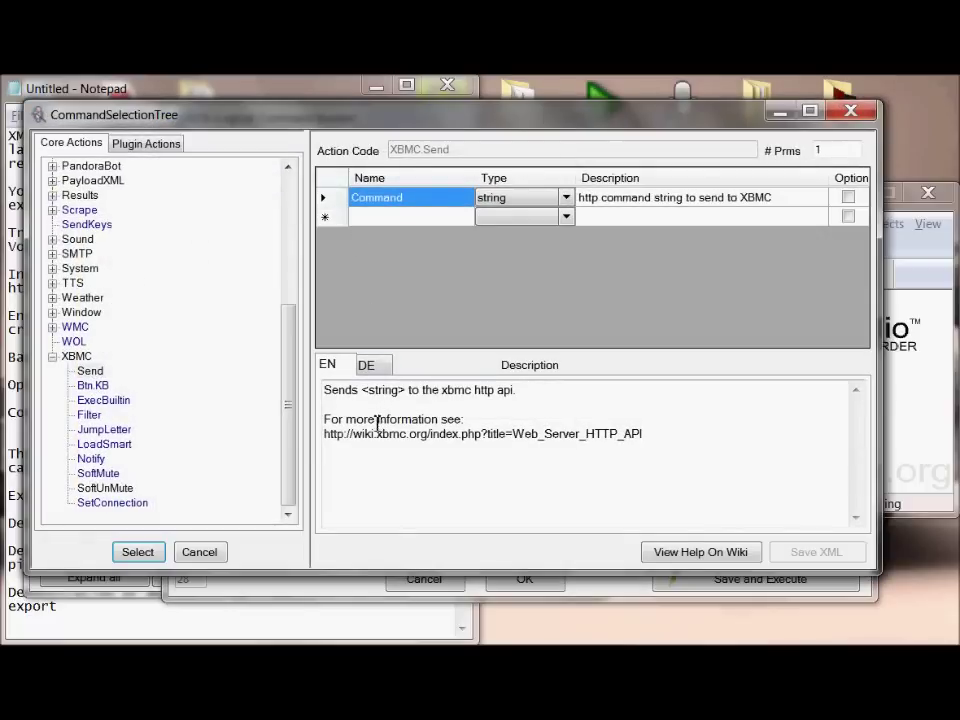
pyautogui.moveTo(668, 464); pyautogui.dragTo(276, 480)
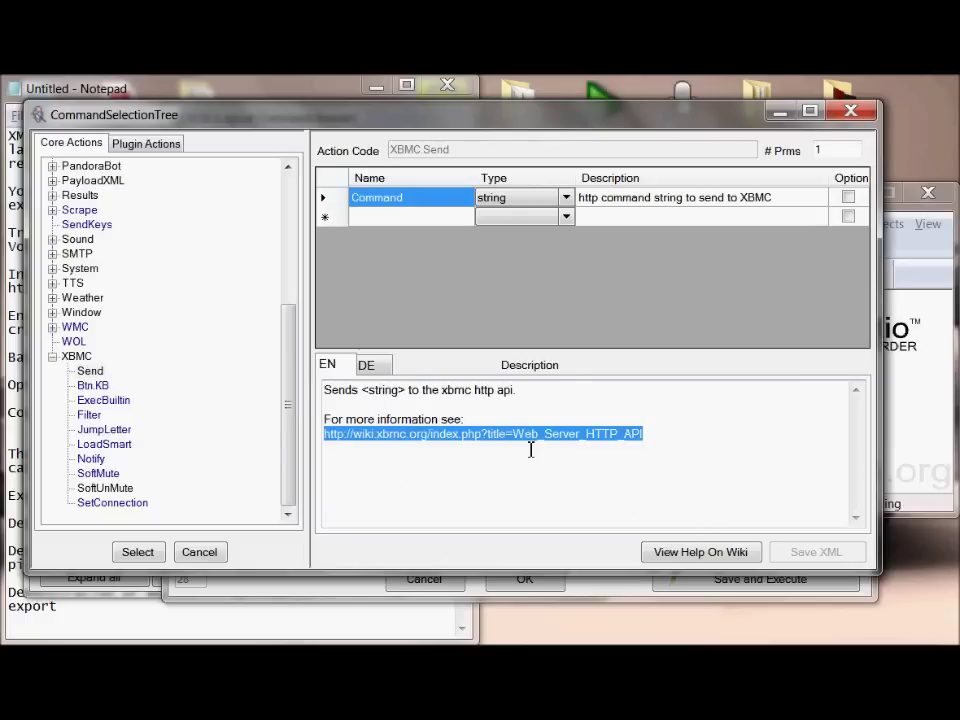
pyautogui.click(219, 554)
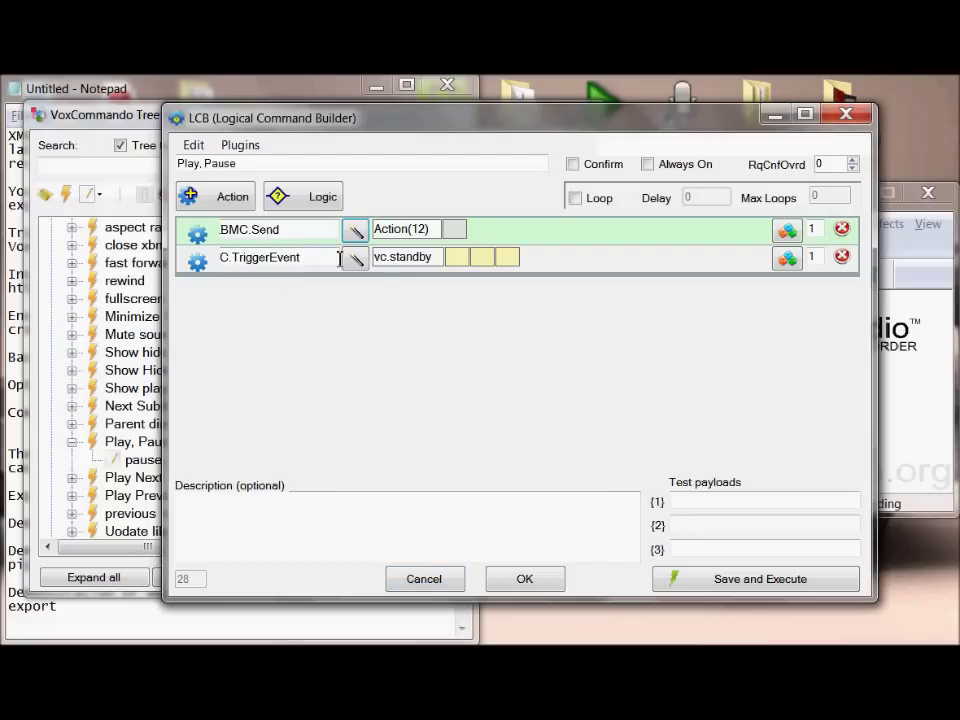
pyautogui.click(428, 578)
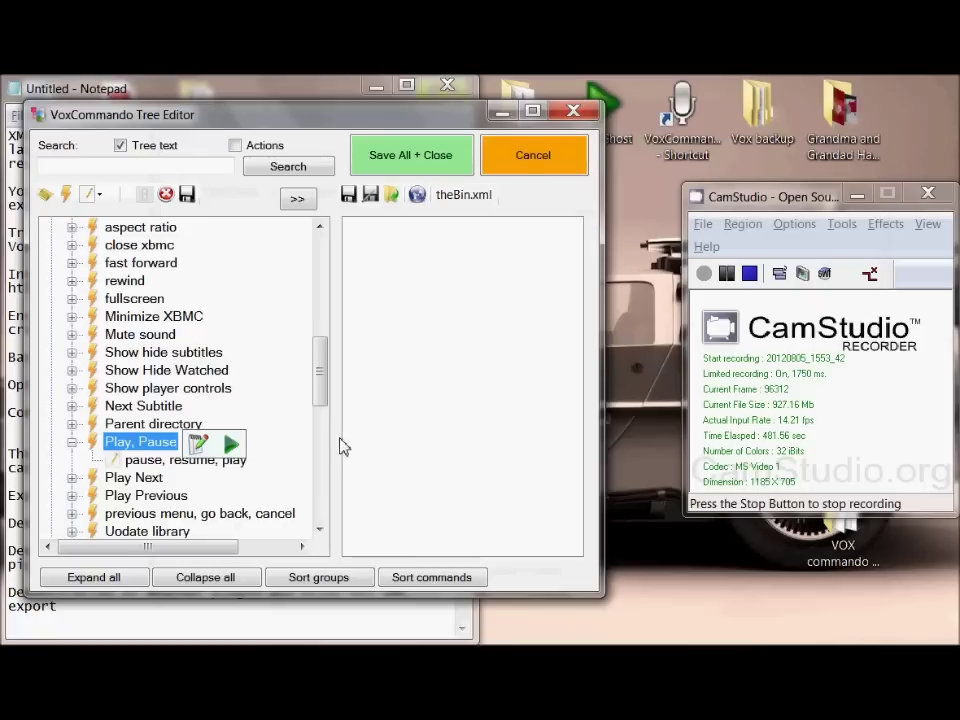
# Step: Locate and select the VC.Standby event beneath Don't Listen in the Vox Commands group
pyautogui.moveTo(321, 396); pyautogui.dragTo(322, 290)
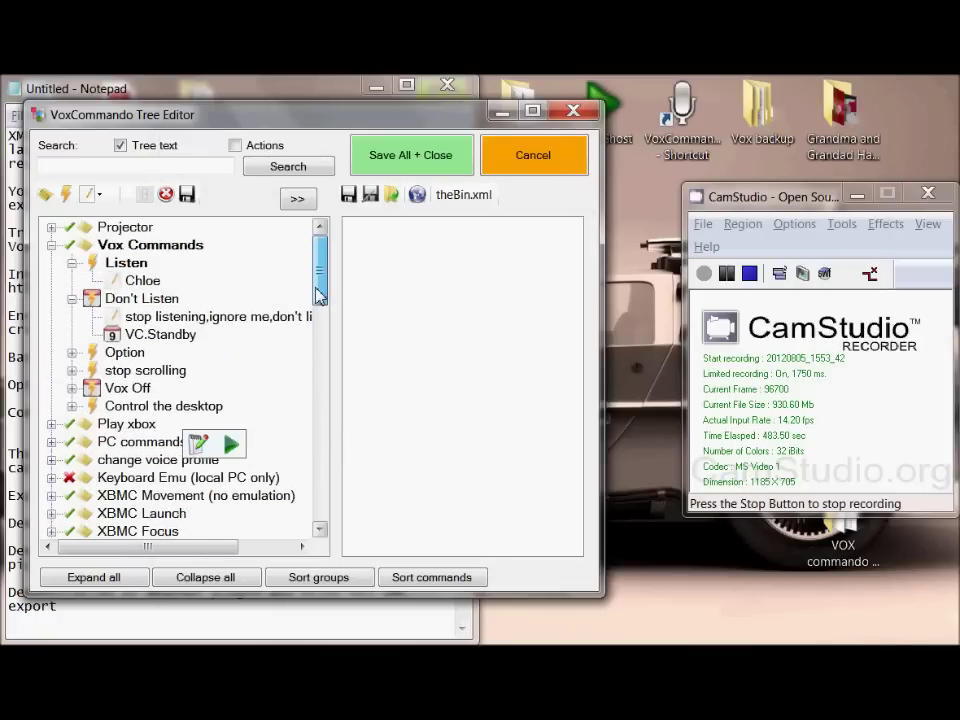
pyautogui.click(145, 336)
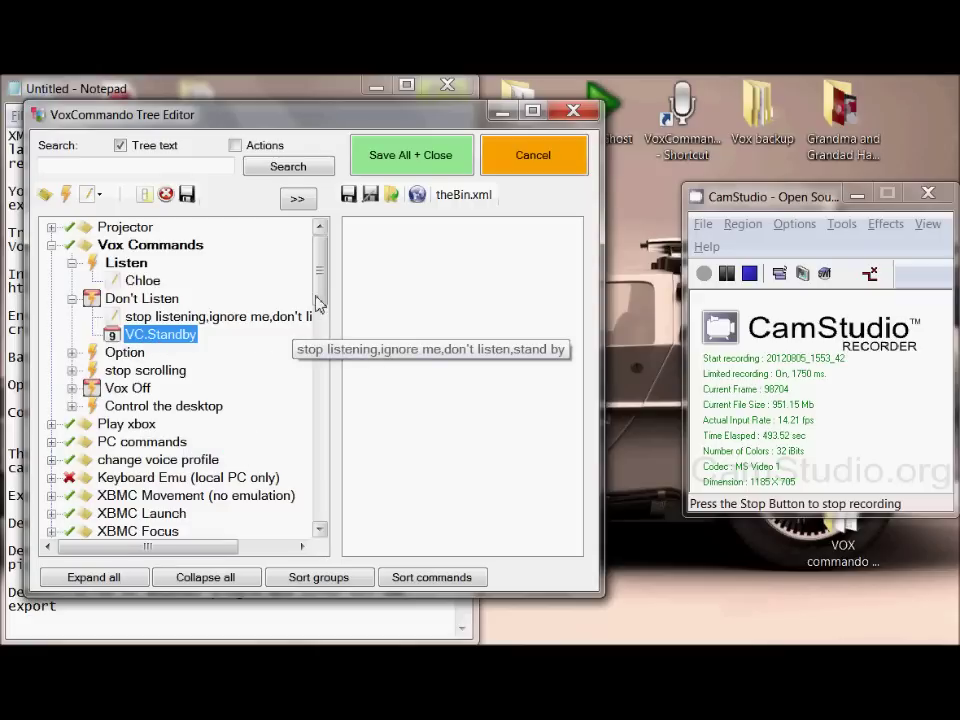
# Step: Reopen the Play, Pause command and examine the TriggerEvent action's parameters and description, leaving the action selection unchanged
pyautogui.moveTo(317, 300); pyautogui.dragTo(310, 420)
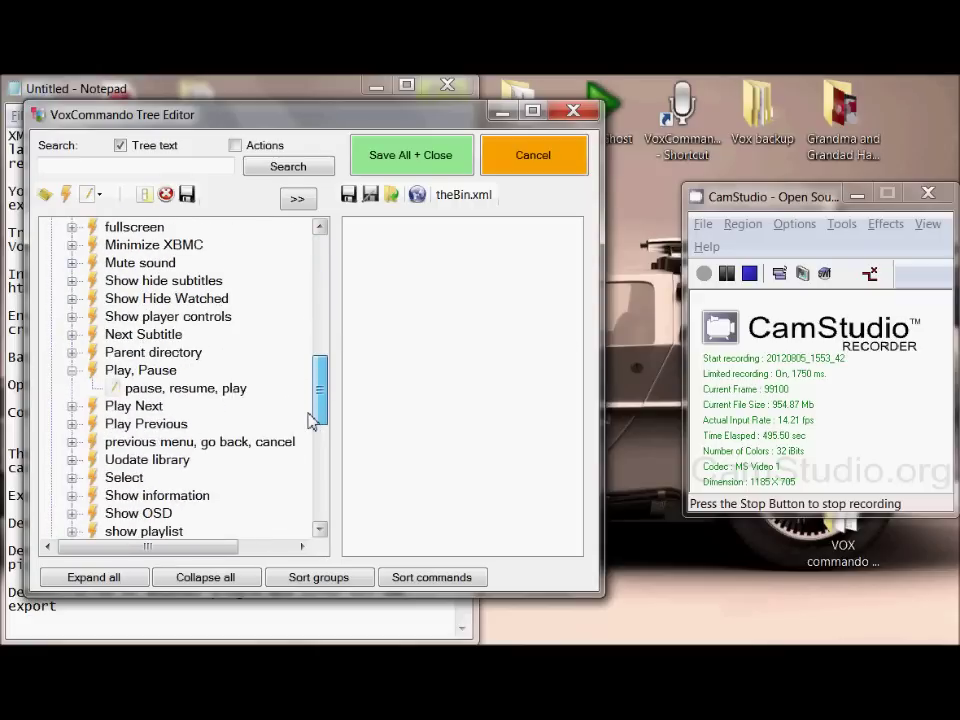
pyautogui.click(199, 372)
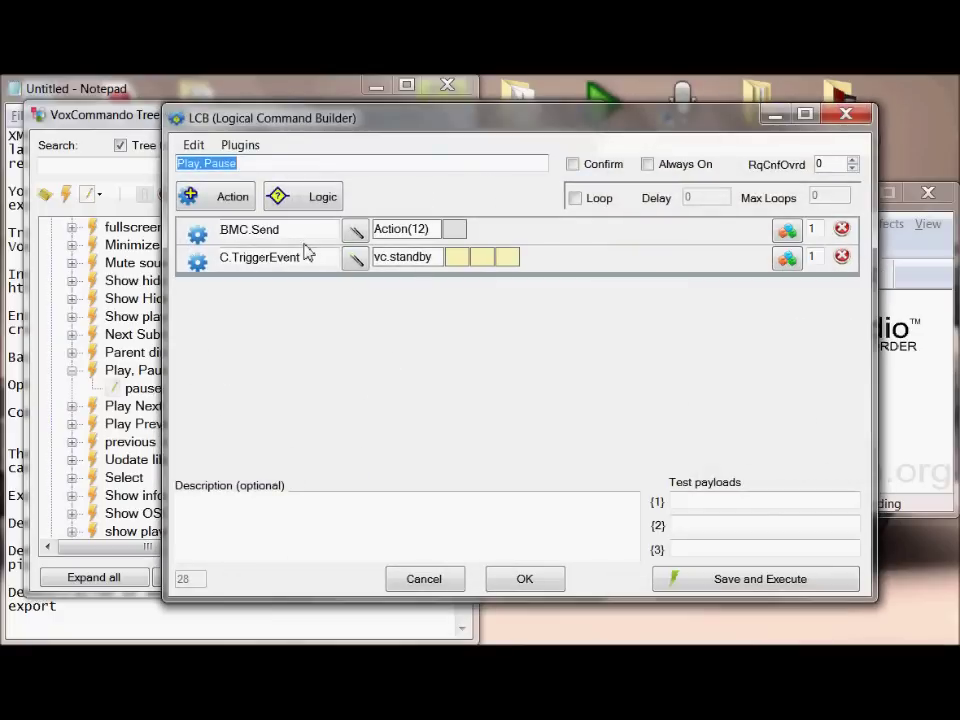
pyautogui.click(355, 259)
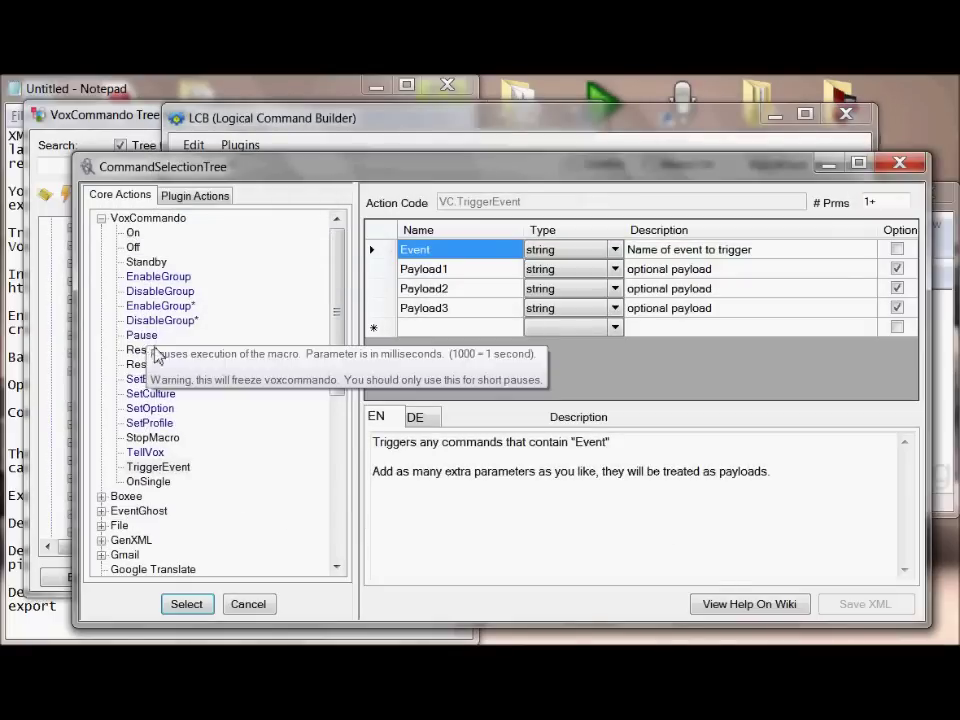
pyautogui.click(160, 468)
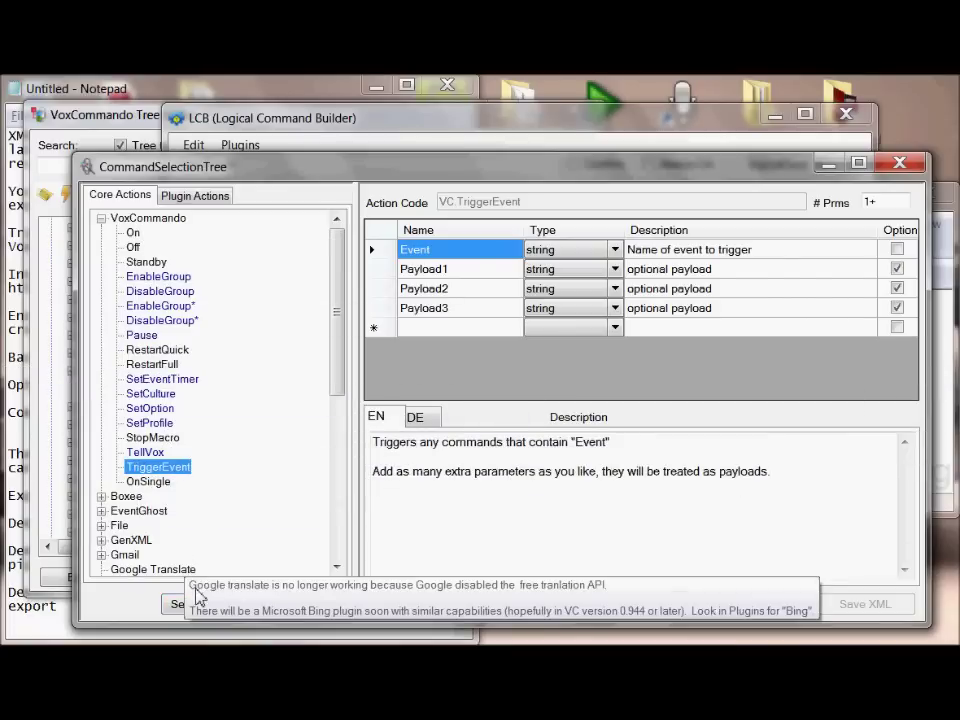
pyautogui.click(248, 604)
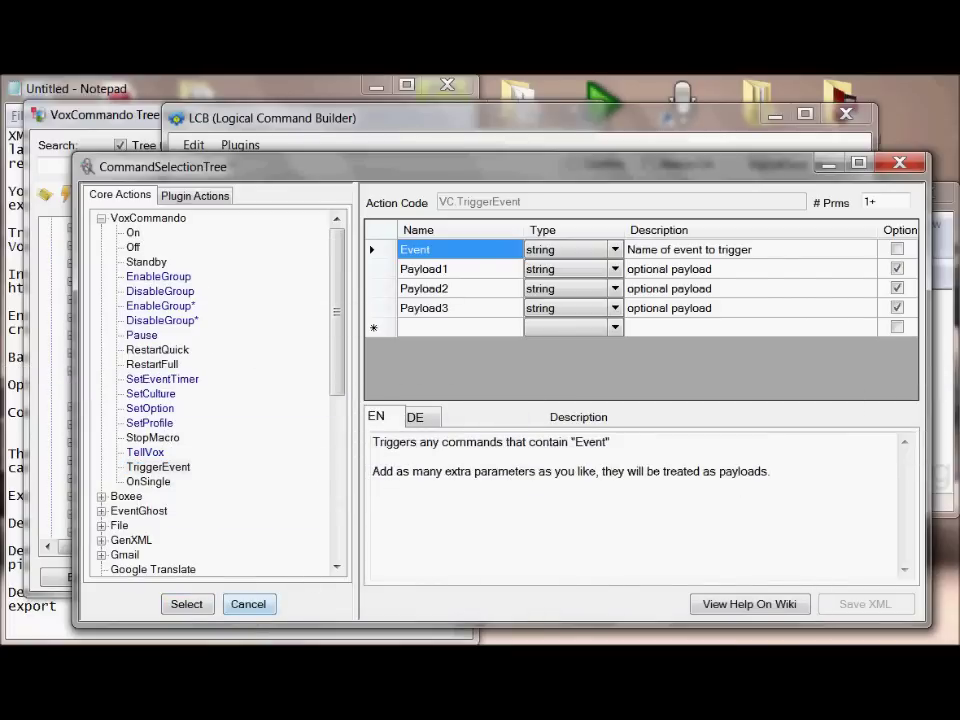
pyautogui.click(255, 607)
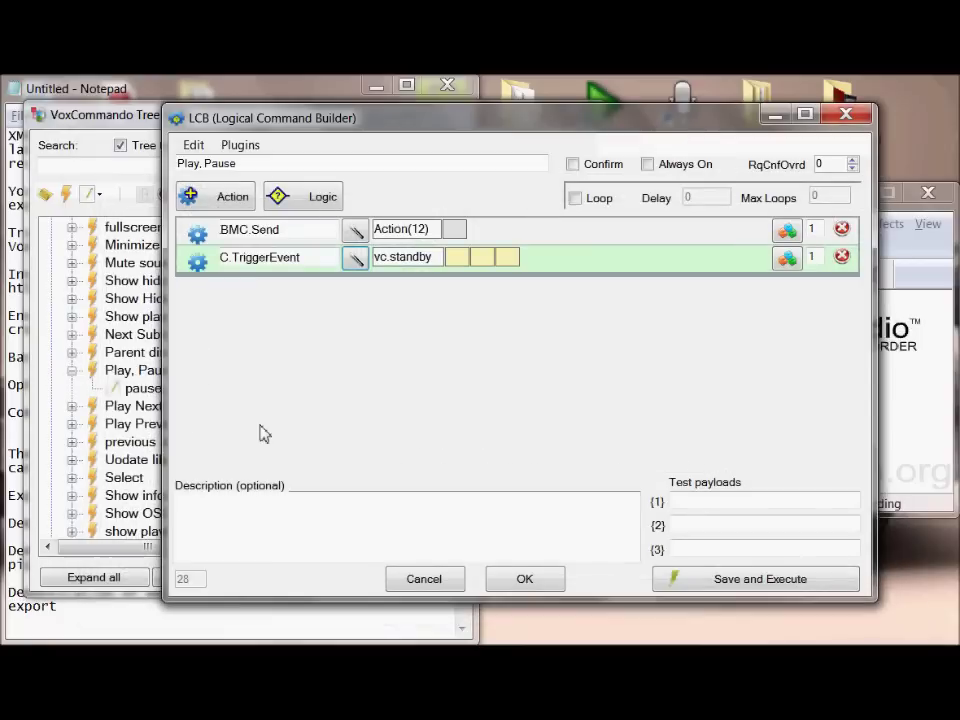
# Step: Inspect the vc.standby event entered for the TriggerEvent action, reopening the Play, Pause command to check it again and closing without changes
pyautogui.doubleClick(434, 258)
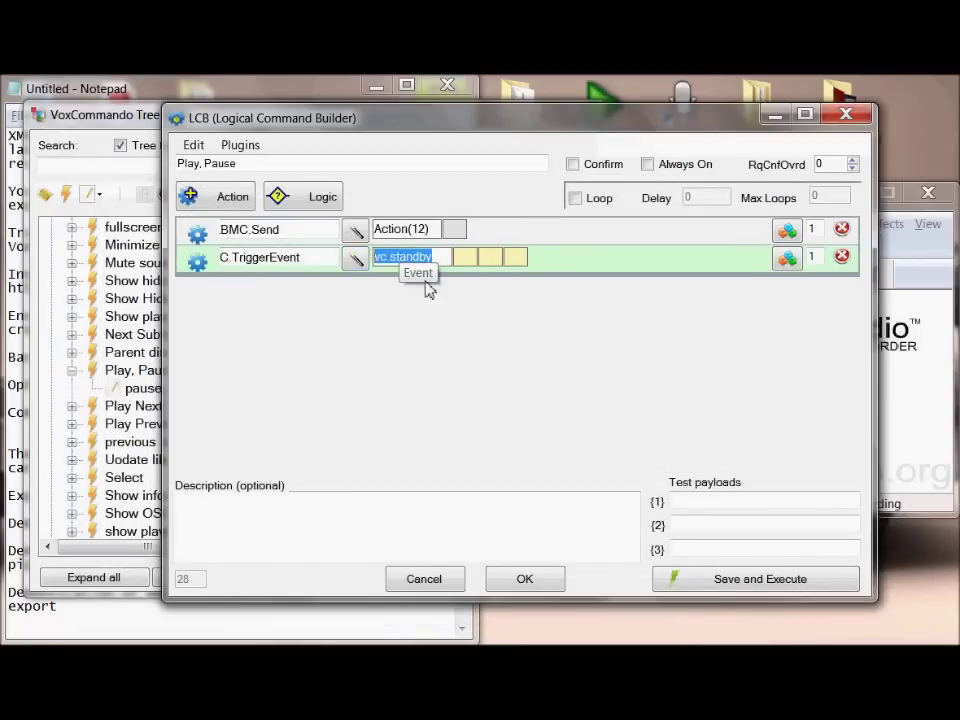
pyautogui.click(445, 582)
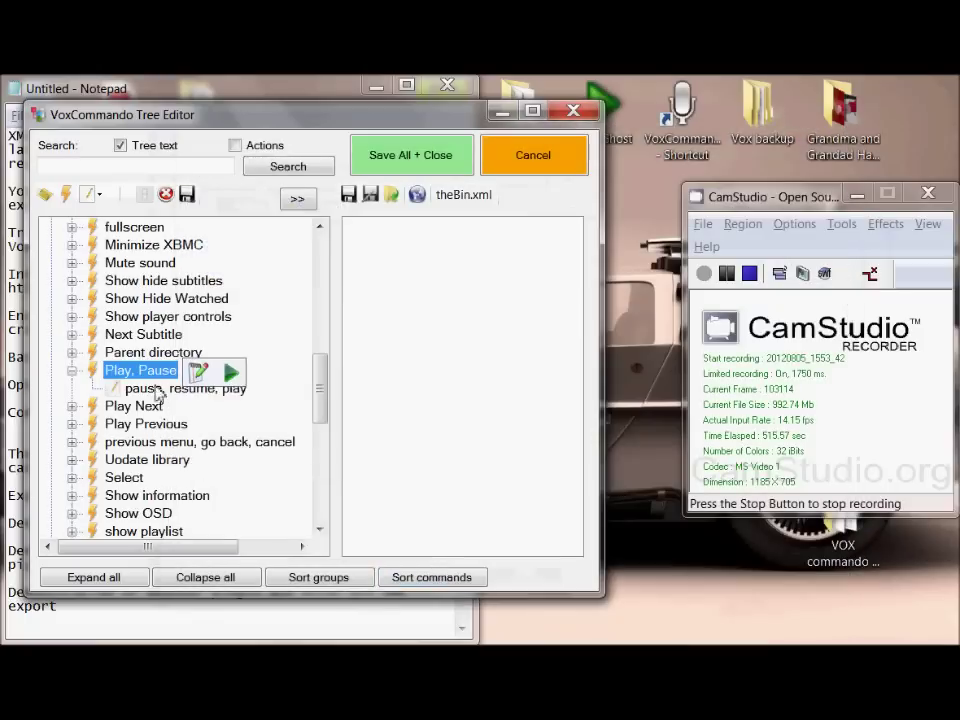
pyautogui.moveTo(130, 382)
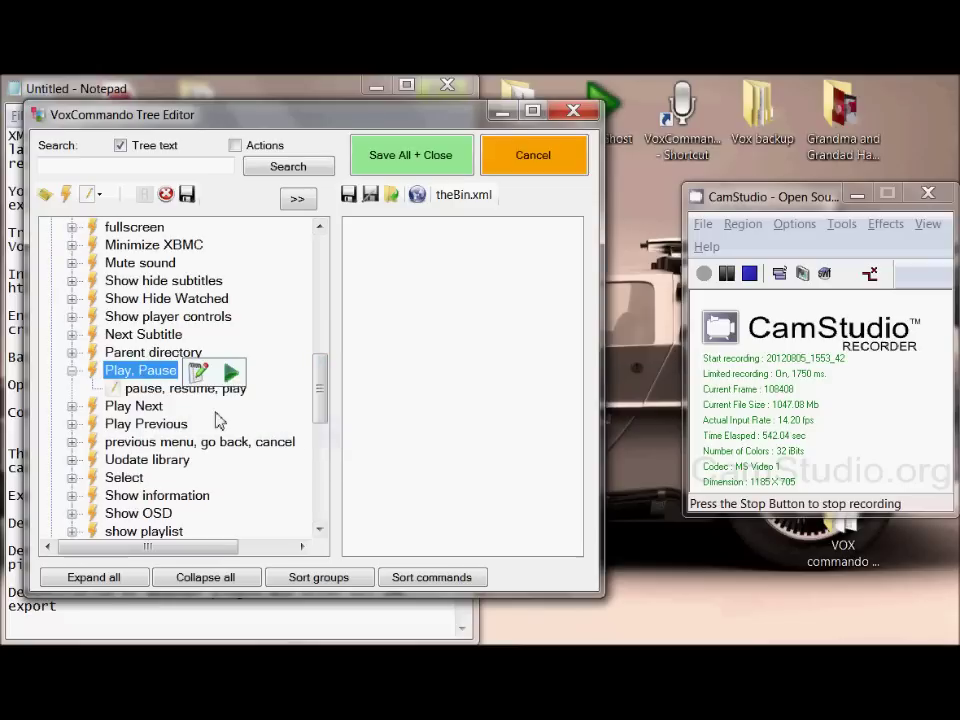
pyautogui.doubleClick(114, 376)
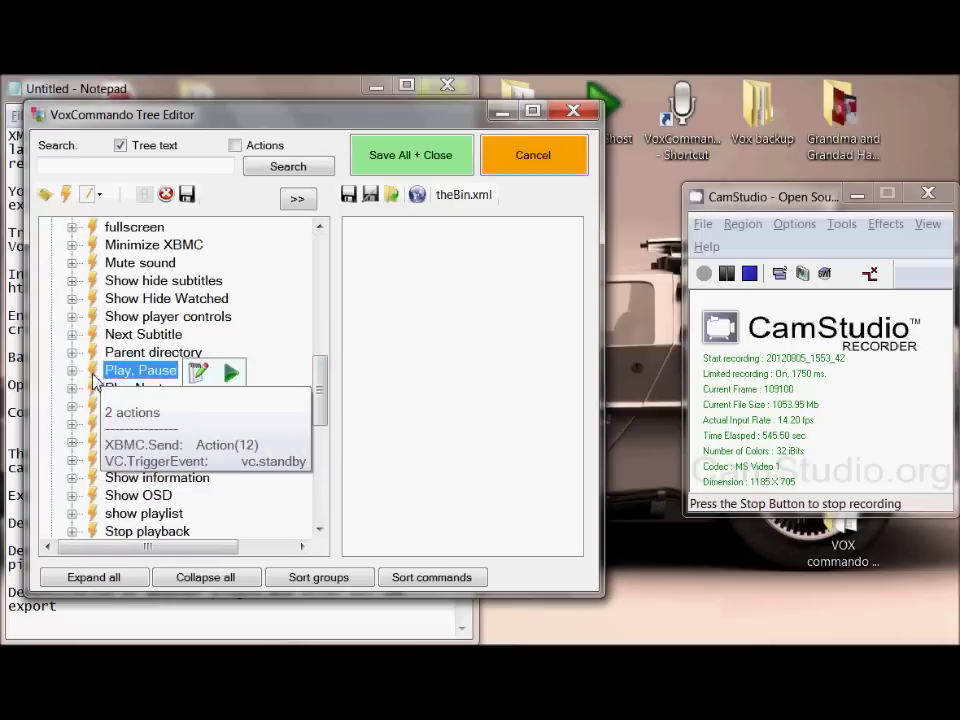
pyautogui.doubleClick(120, 372)
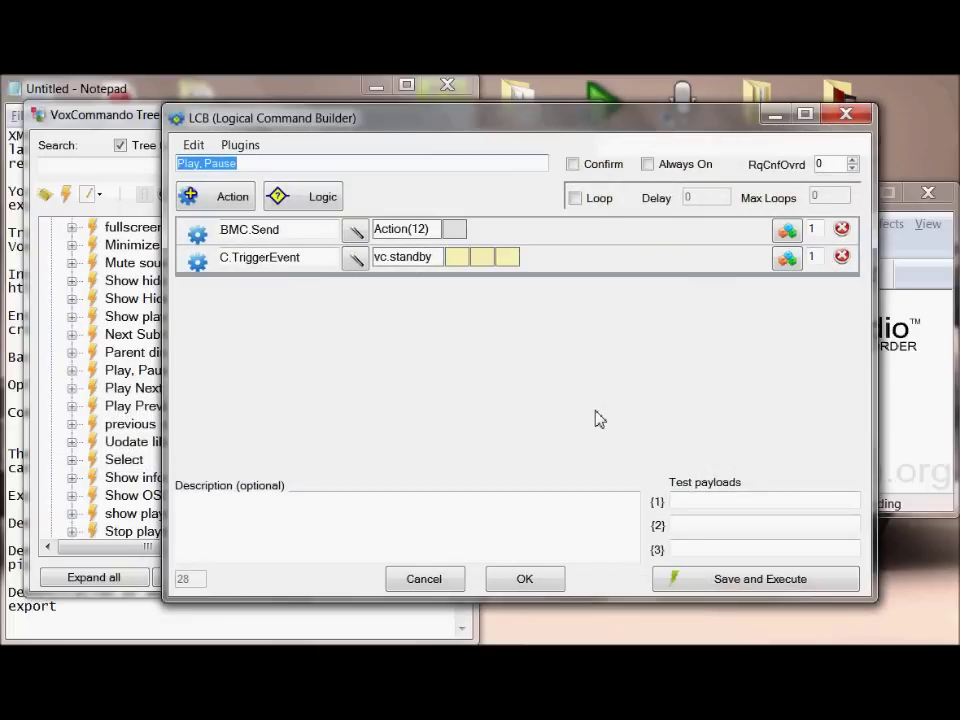
pyautogui.moveTo(436, 257); pyautogui.dragTo(381, 263)
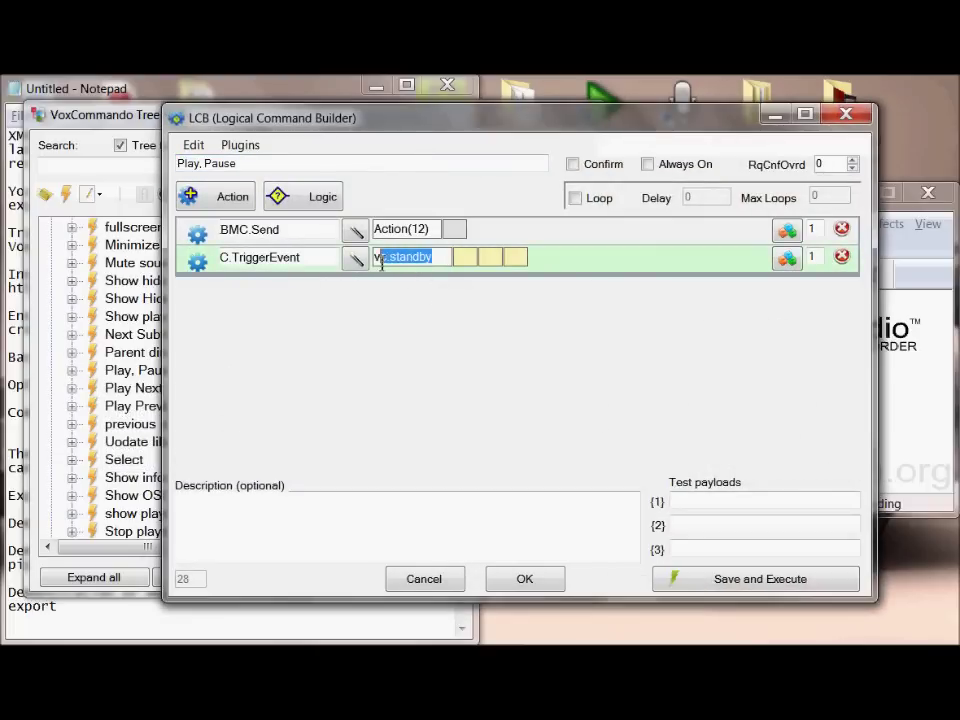
pyautogui.click(424, 578)
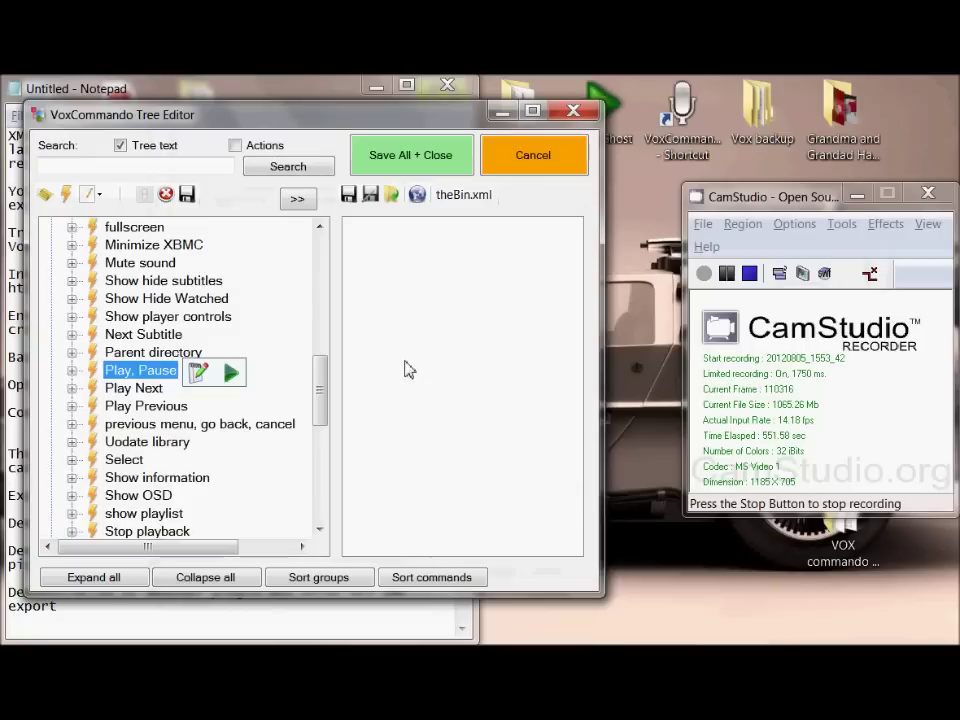
# Step: Examine Don't Listen in the Vox Commands group: its actions, the trigger types that can be added, its phrases and the VC.Standby event
pyautogui.moveTo(321, 364); pyautogui.dragTo(320, 245)
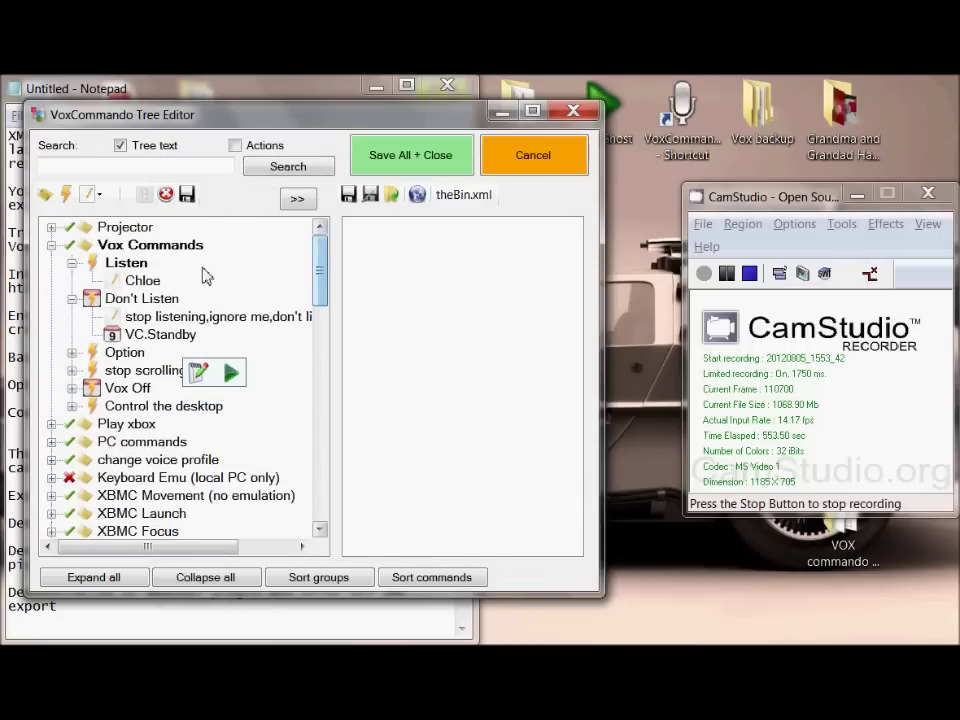
pyautogui.click(114, 302)
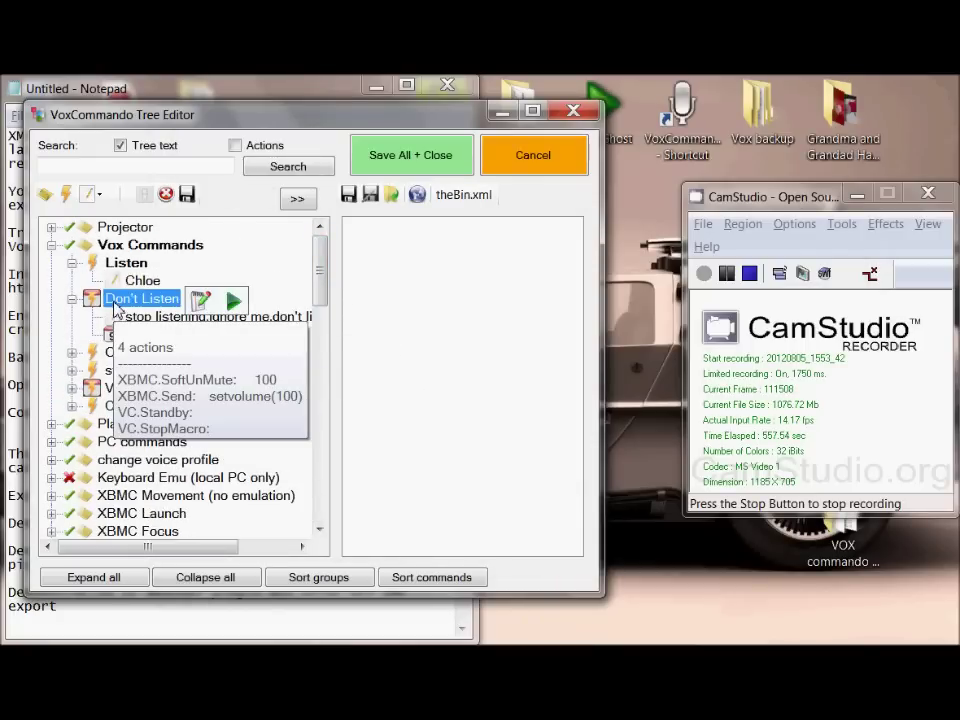
pyautogui.click(97, 196)
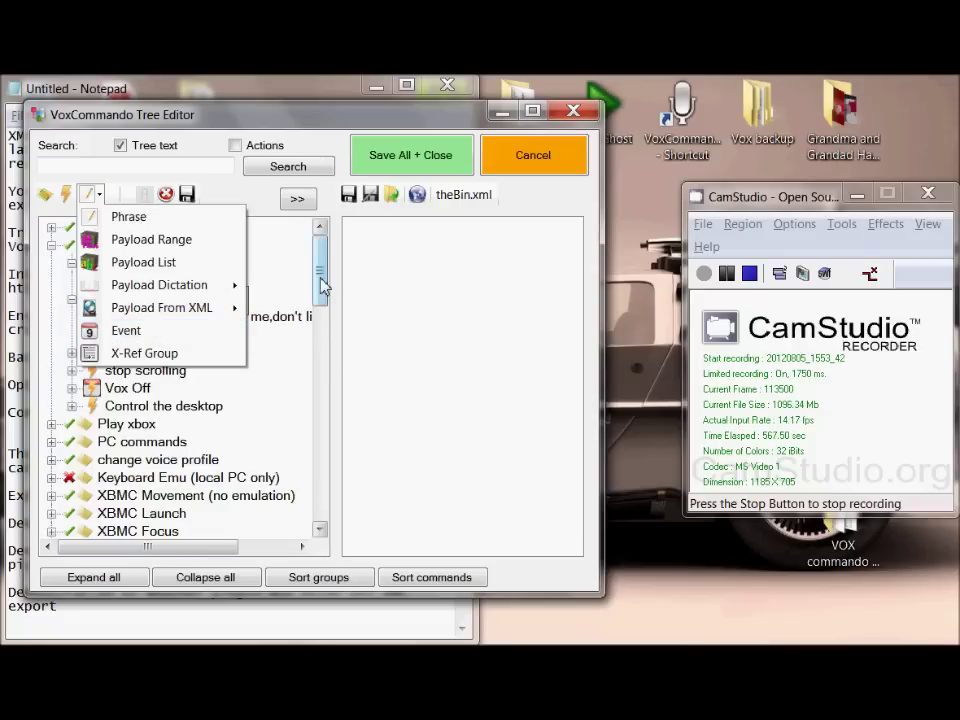
pyautogui.click(140, 320)
pyautogui.click(135, 334)
pyautogui.click(140, 320)
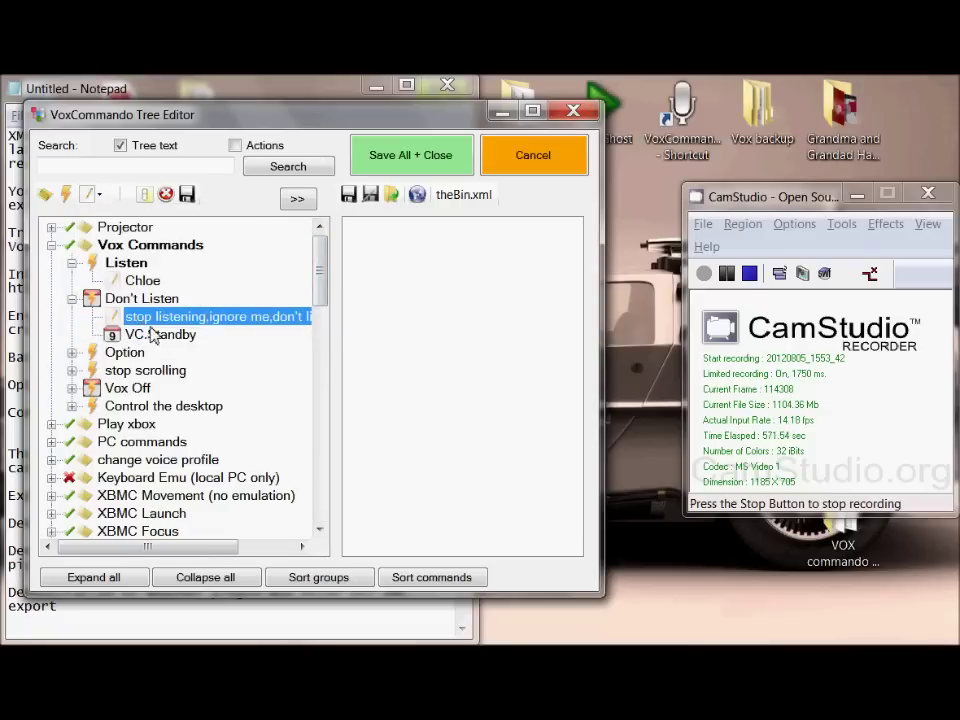
pyautogui.click(135, 335)
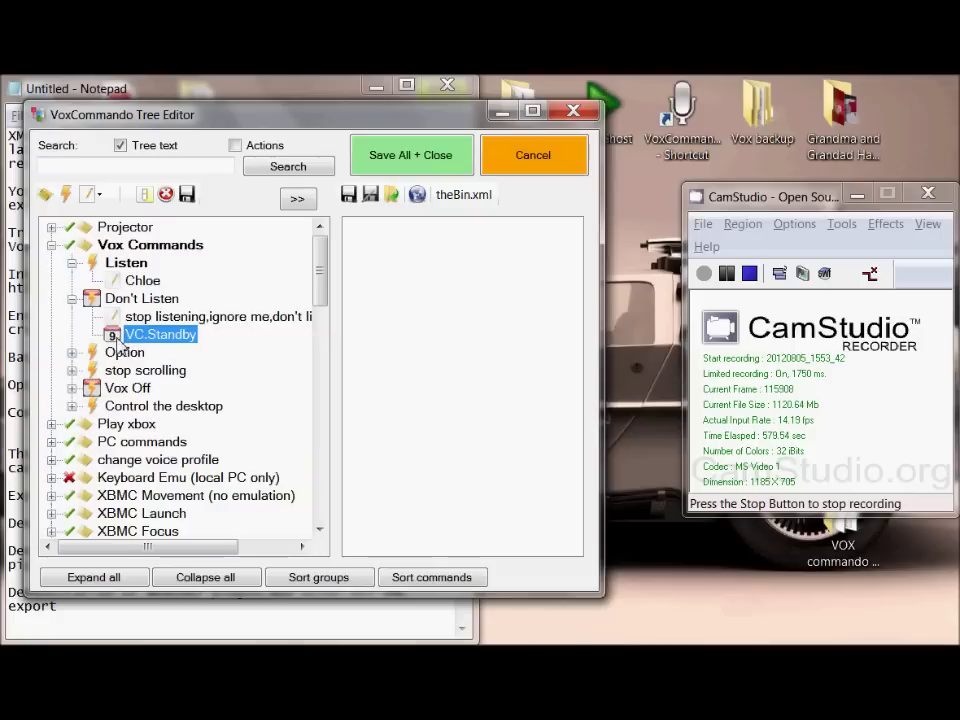
pyautogui.click(72, 298)
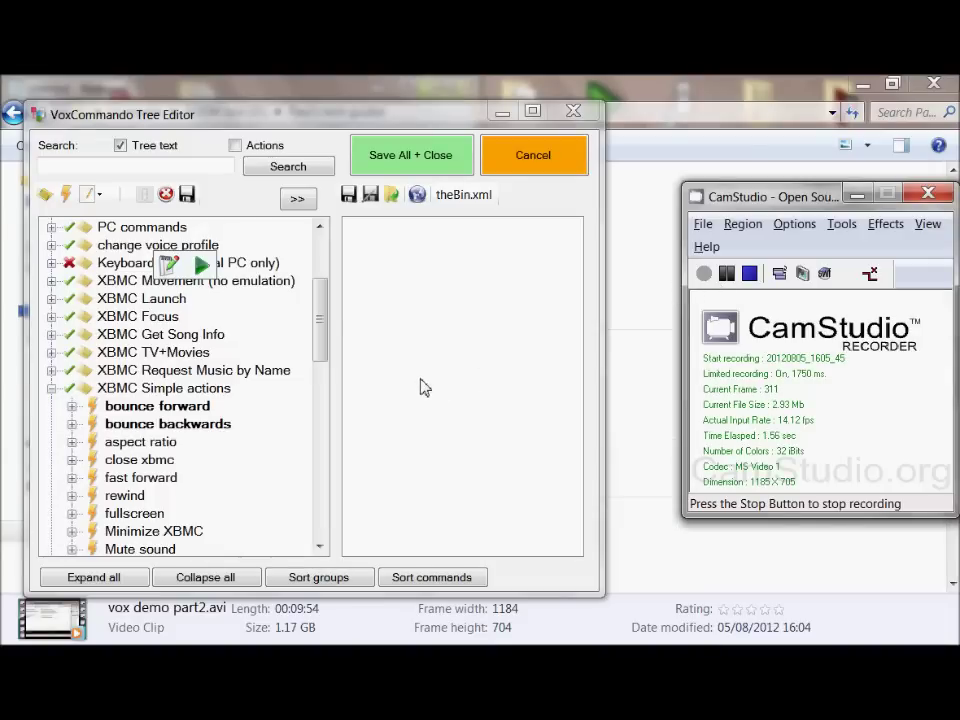
# Step: Collapse the XBMC Simple actions group, survey the remaining command groups, and view the commands inside Goodbye weather
pyautogui.moveTo(315, 313); pyautogui.dragTo(321, 355)
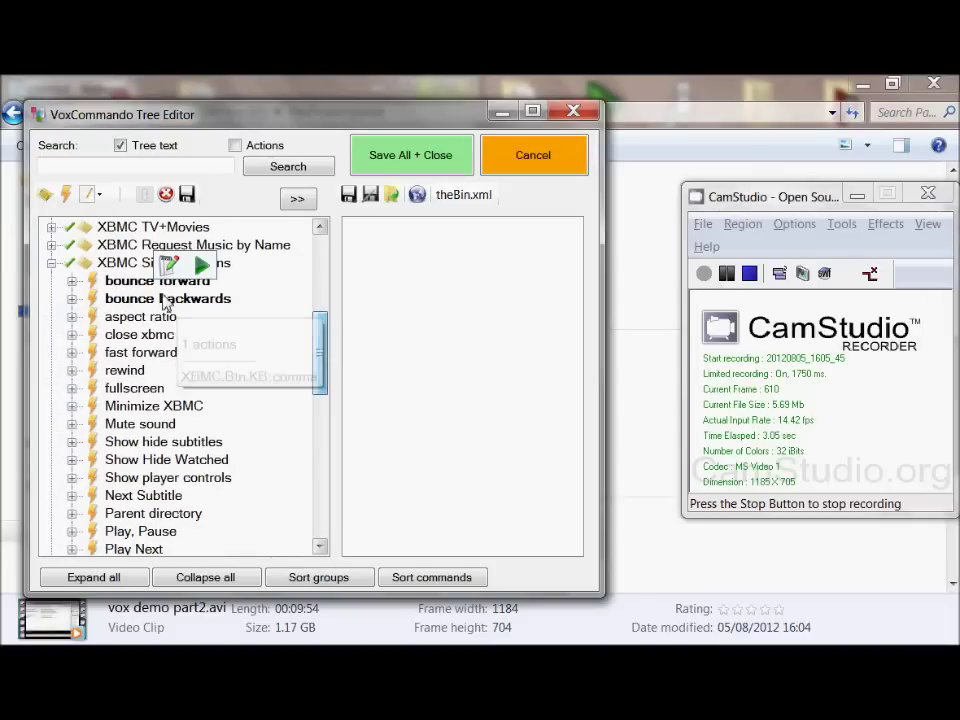
pyautogui.click(51, 263)
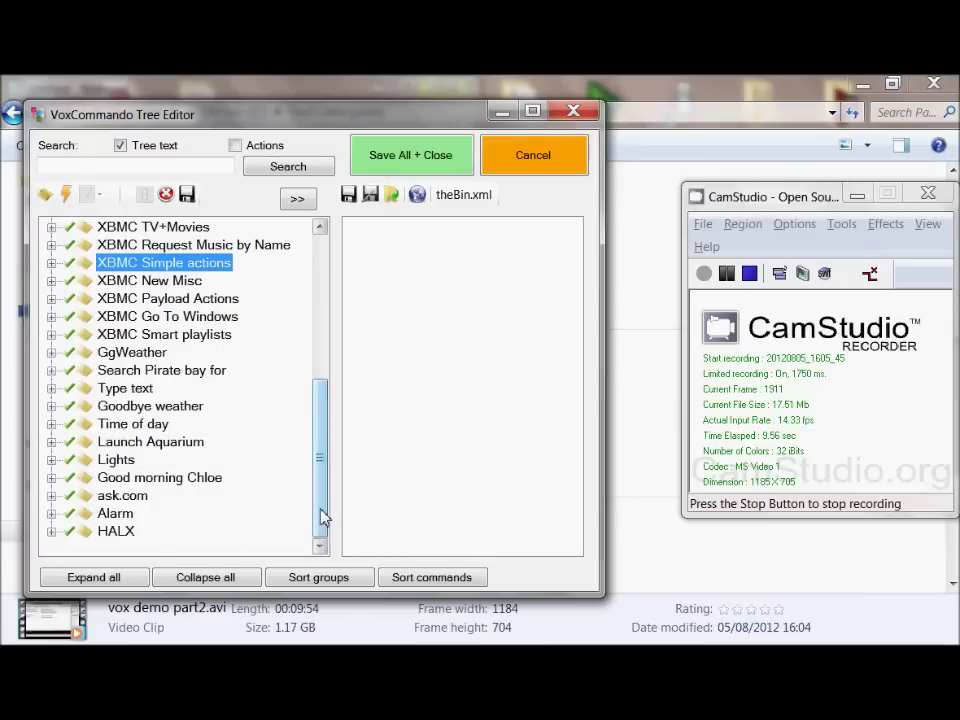
pyautogui.moveTo(323, 516); pyautogui.dragTo(321, 489)
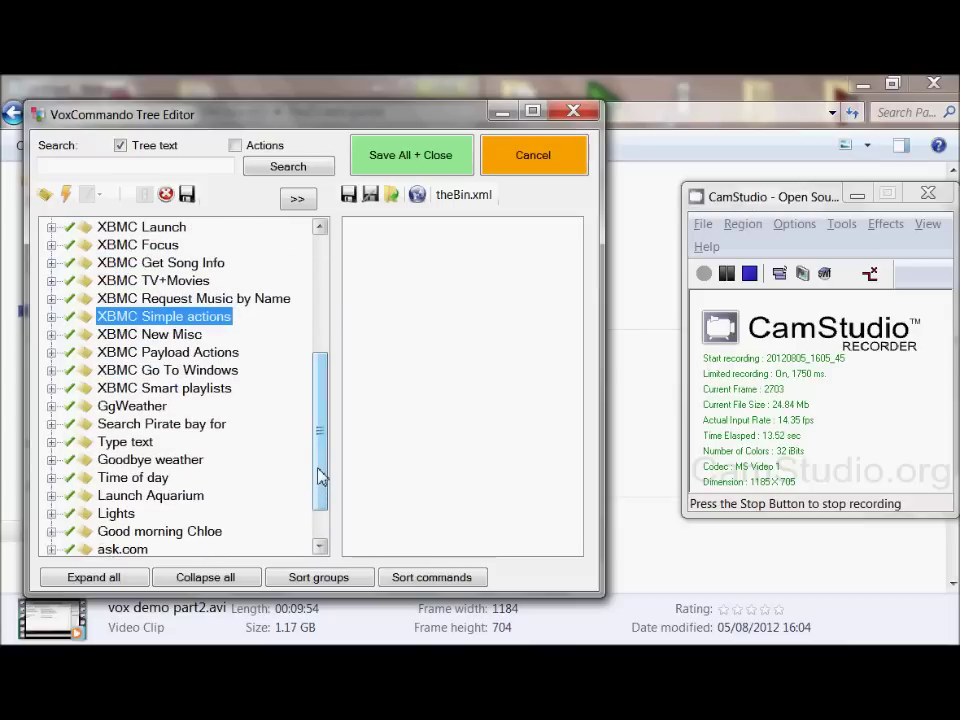
pyautogui.moveTo(321, 477); pyautogui.dragTo(314, 557)
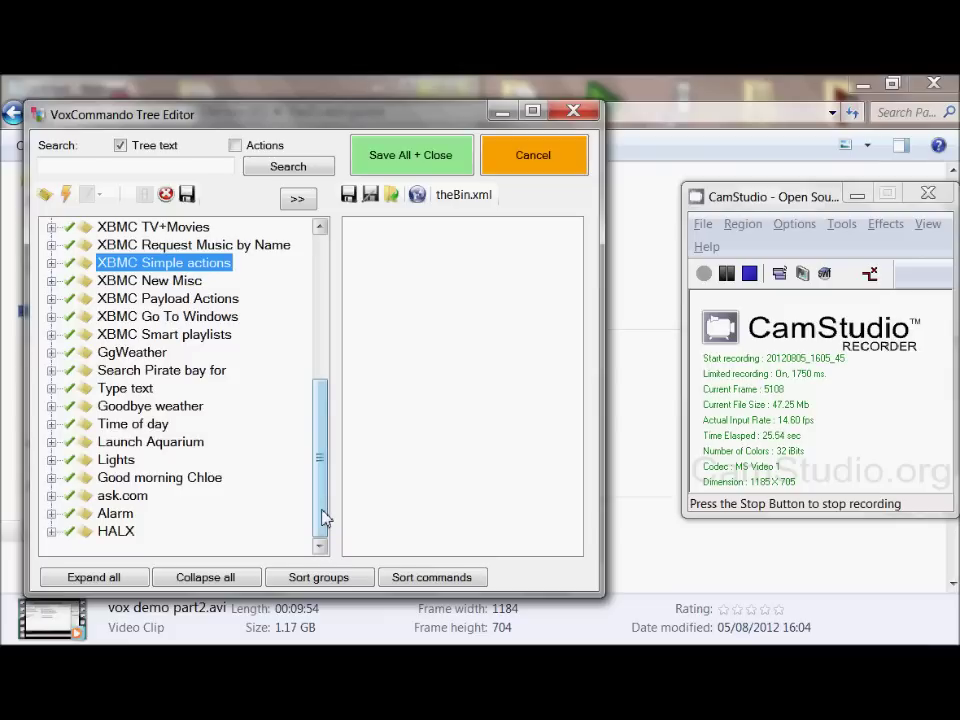
pyautogui.click(52, 406)
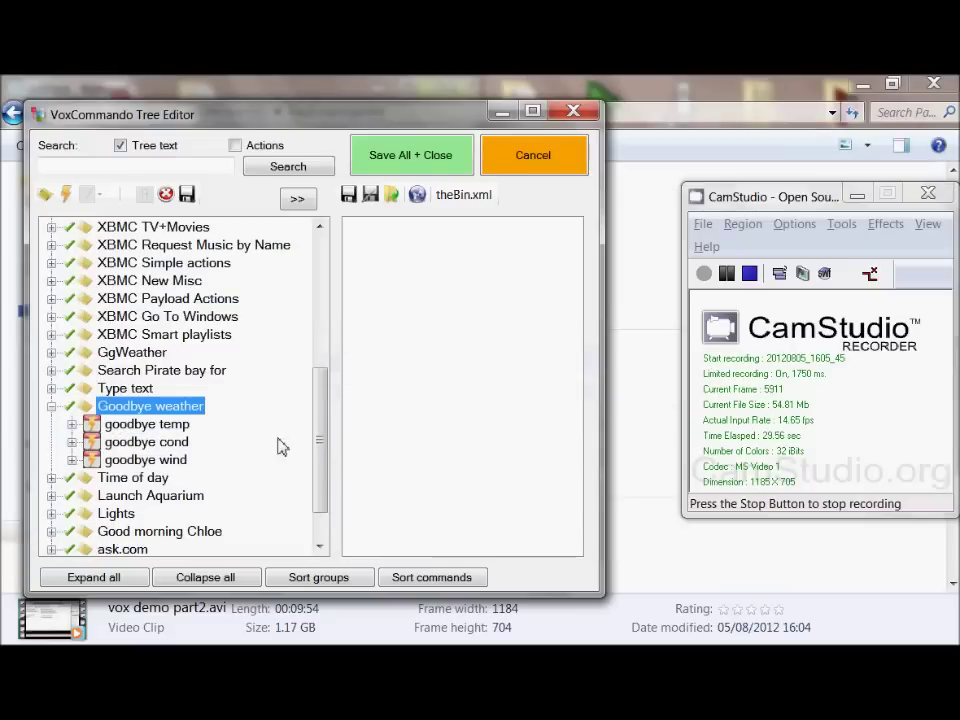
pyautogui.click(53, 406)
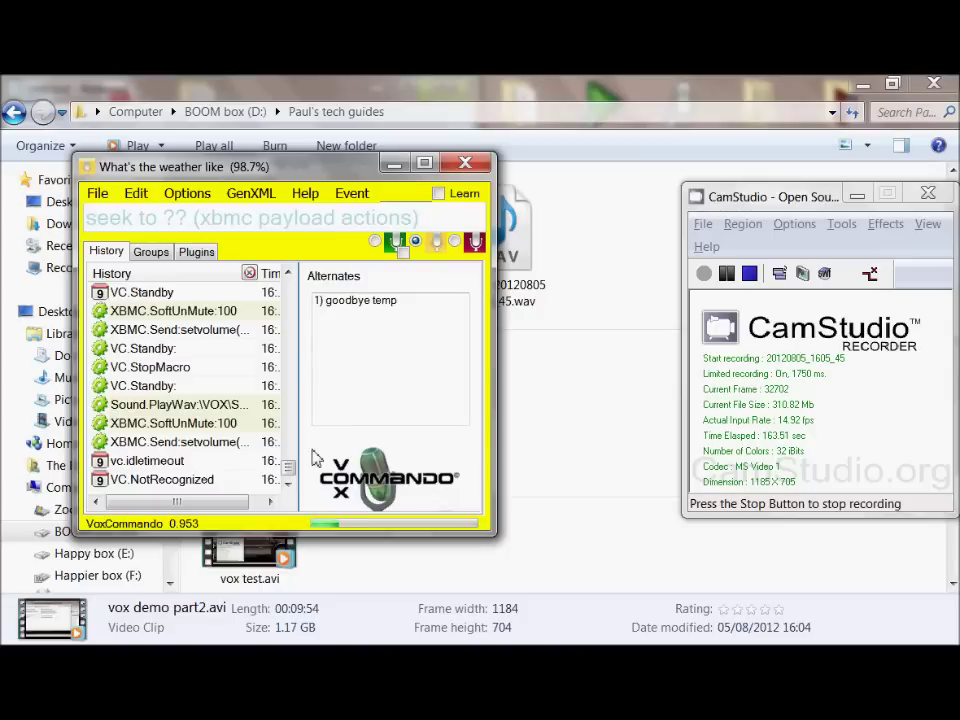
# Step: Review the recent commands and events in the VoxCommando history
pyautogui.scroll(3, 288, 463)
pyautogui.moveTo(288, 463); pyautogui.dragTo(315, 380)
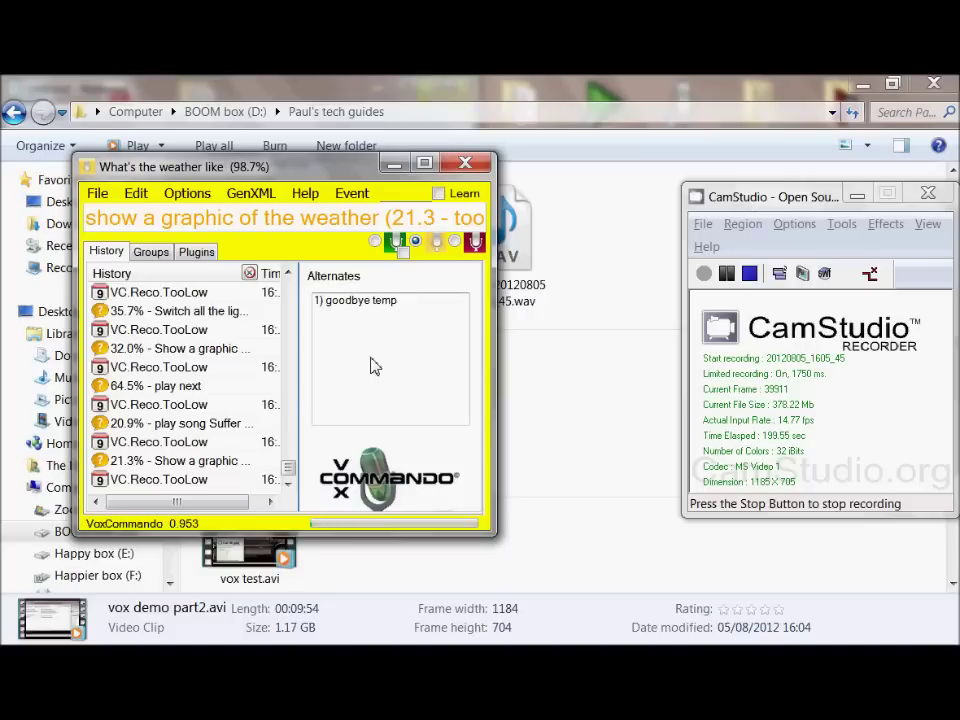
# Step: Switch to CamStudio, move its window closer to VoxCommando, and stop the screen recording
pyautogui.moveTo(751, 200); pyautogui.dragTo(684, 193)
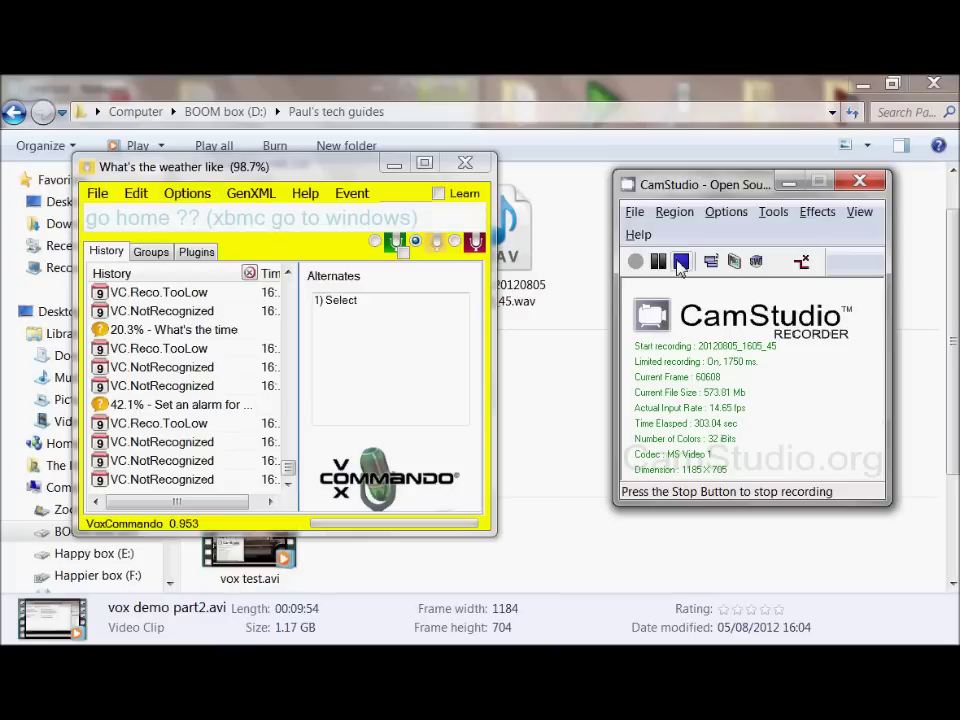
pyautogui.click(681, 261)
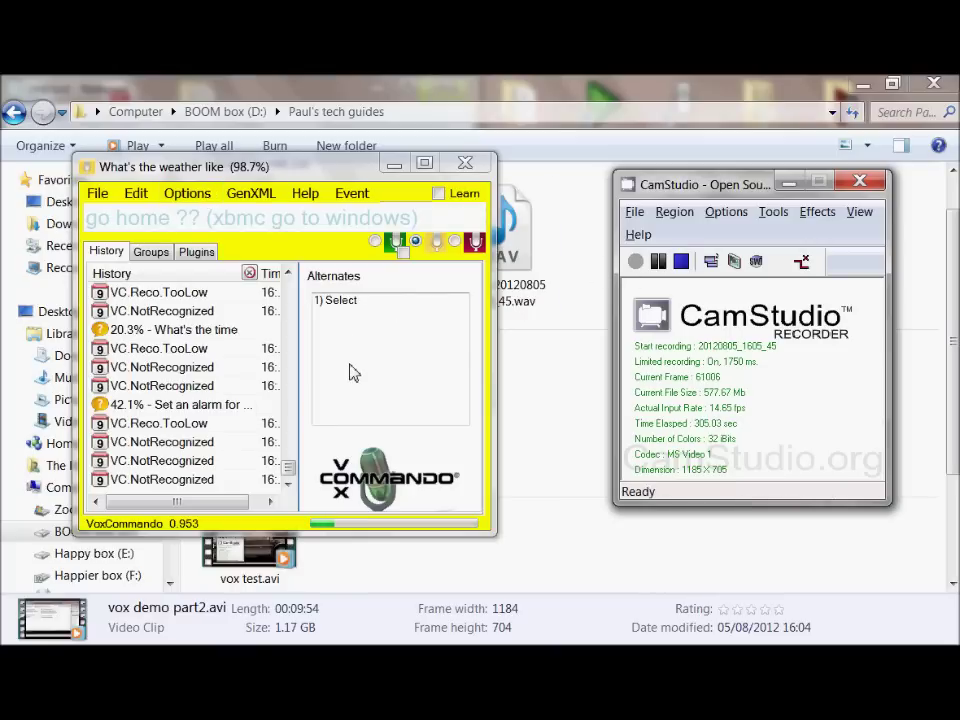